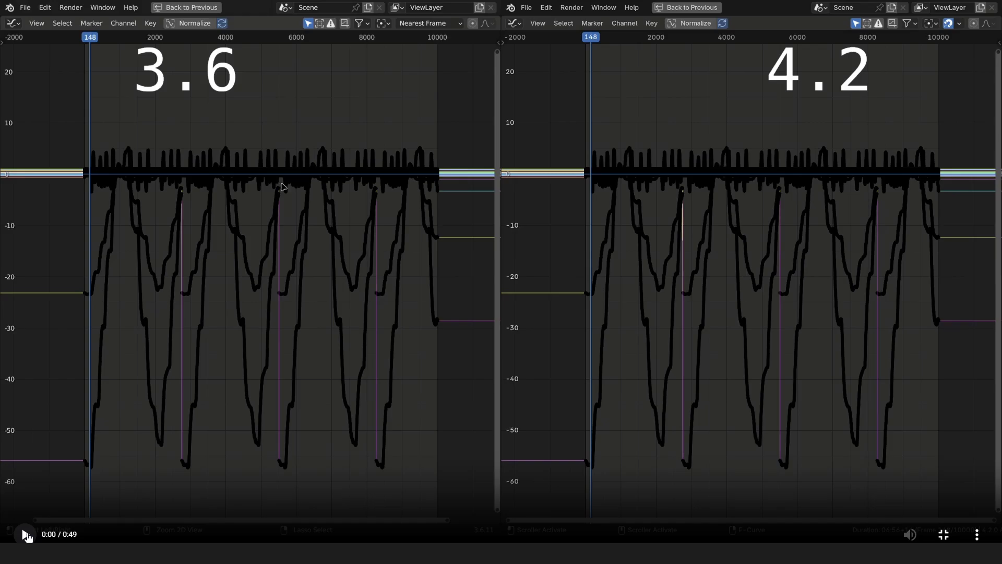
# Step: Play the embedded 3.6 versus 4.2 comparison clip in the Developer Docs
pyautogui.click(25, 534)
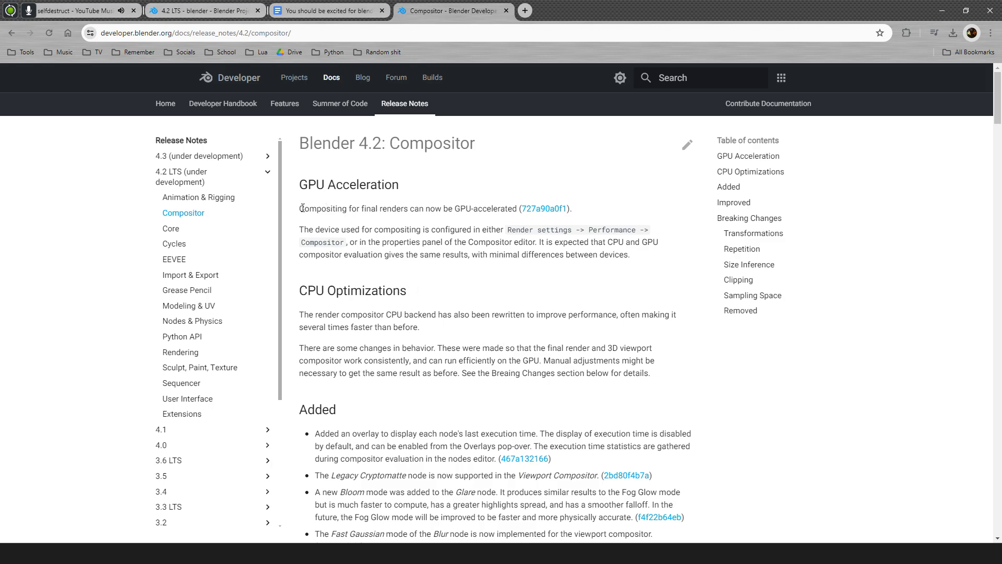
# Step: Highlight the Fog Glow 25x faster note, then advance to the Core release notes
pyautogui.scroll(-2, 302, 208)
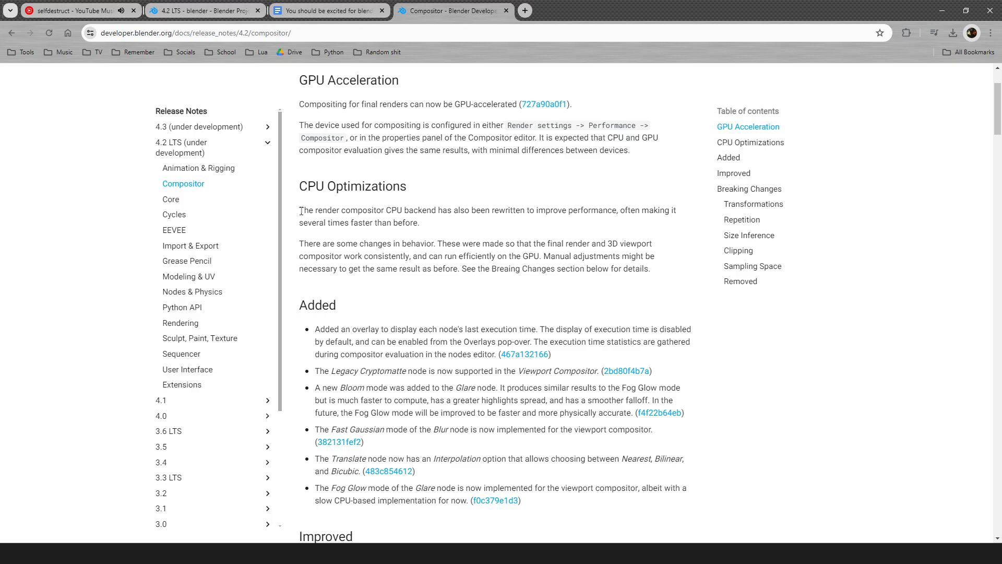
pyautogui.scroll(-6, 308, 229)
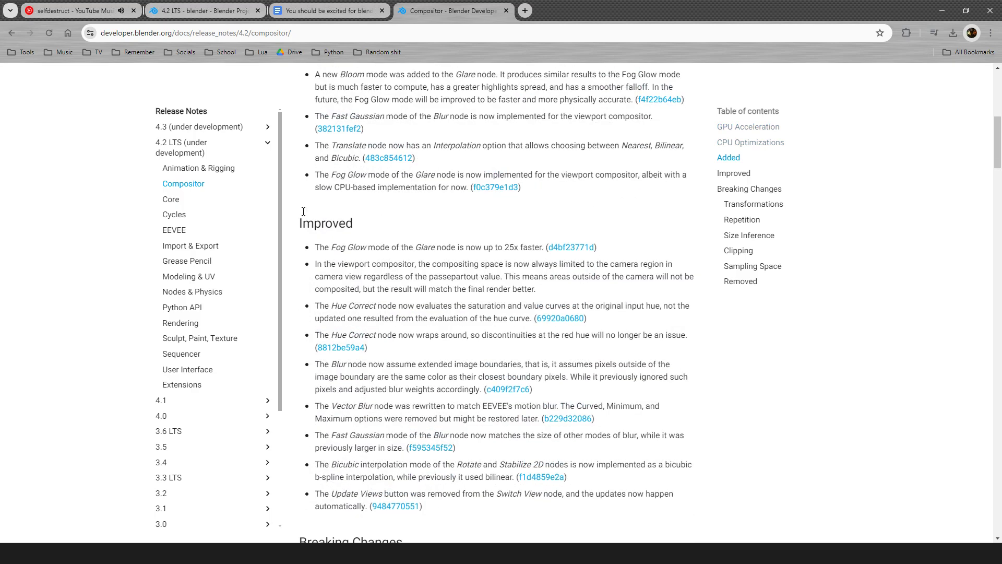
pyautogui.moveTo(319, 247); pyautogui.dragTo(595, 248)
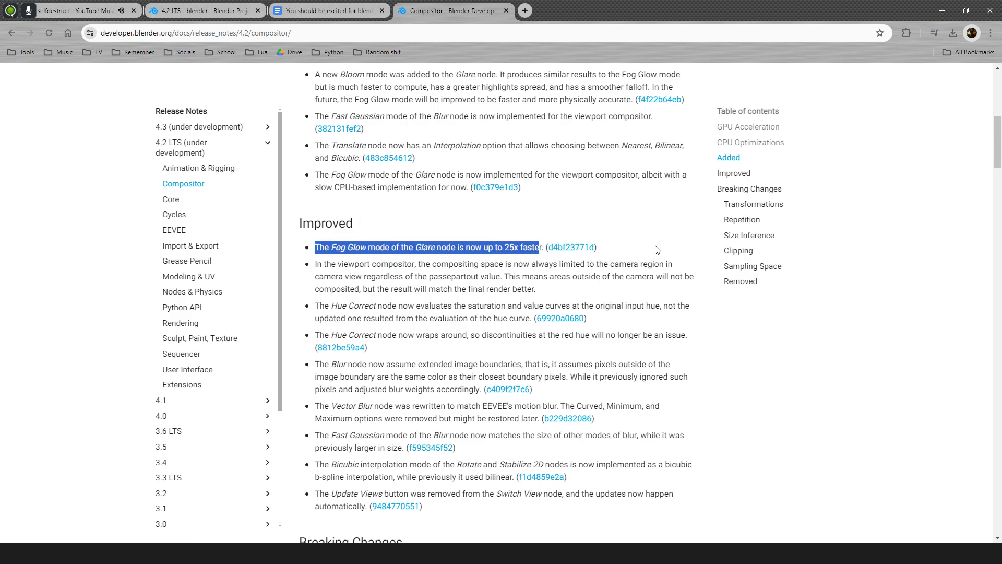
pyautogui.press('n')
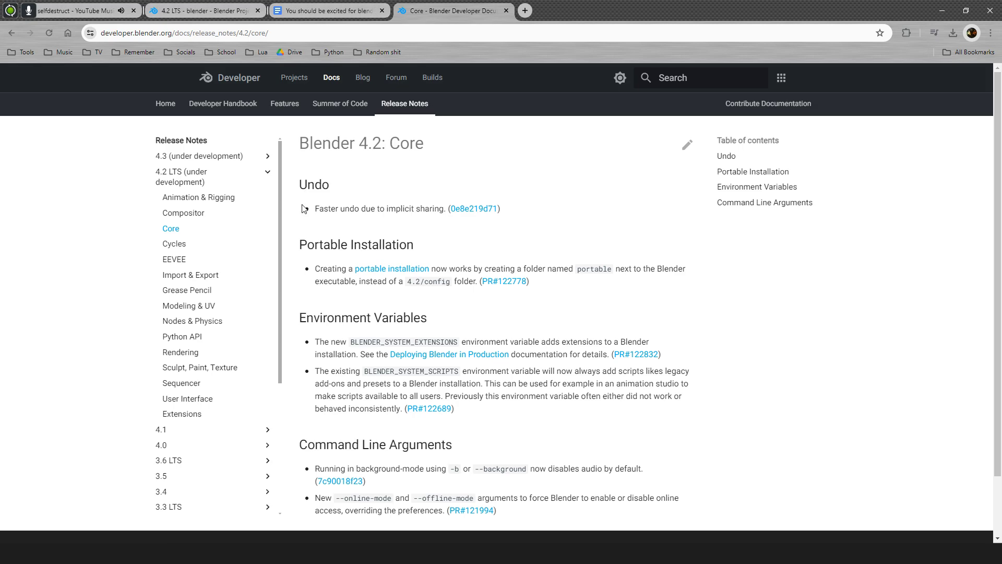
# Step: Read the Cycles Ray Portals and Shaders notes, then switch to pull request #118477
pyautogui.press('n')
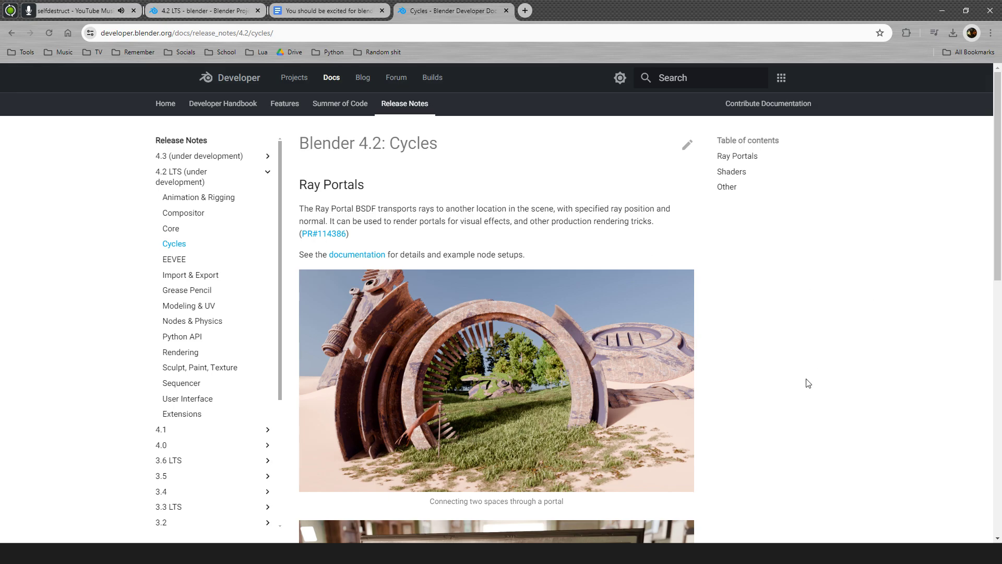
pyautogui.scroll(-3, 808, 384)
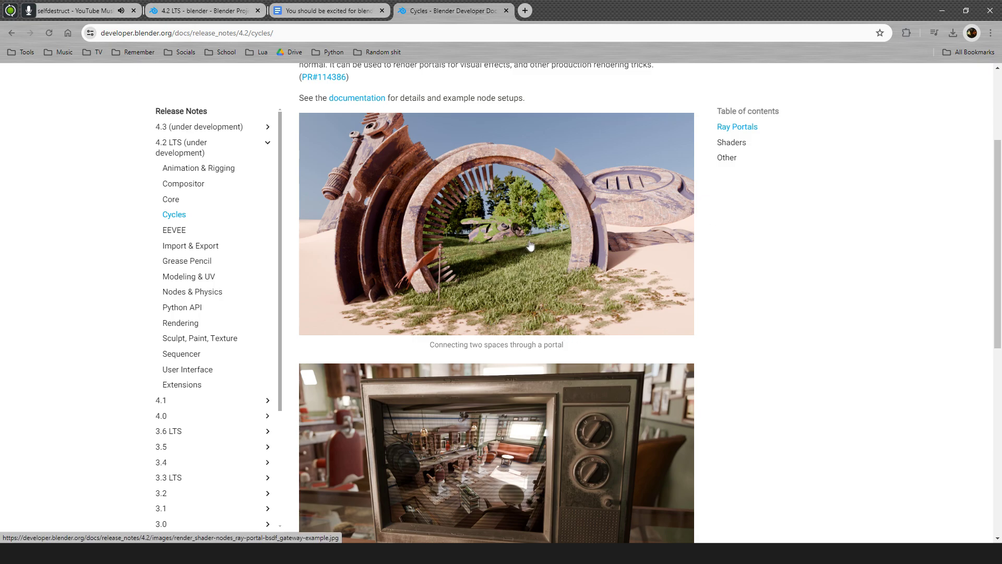
pyautogui.scroll(-5, 530, 245)
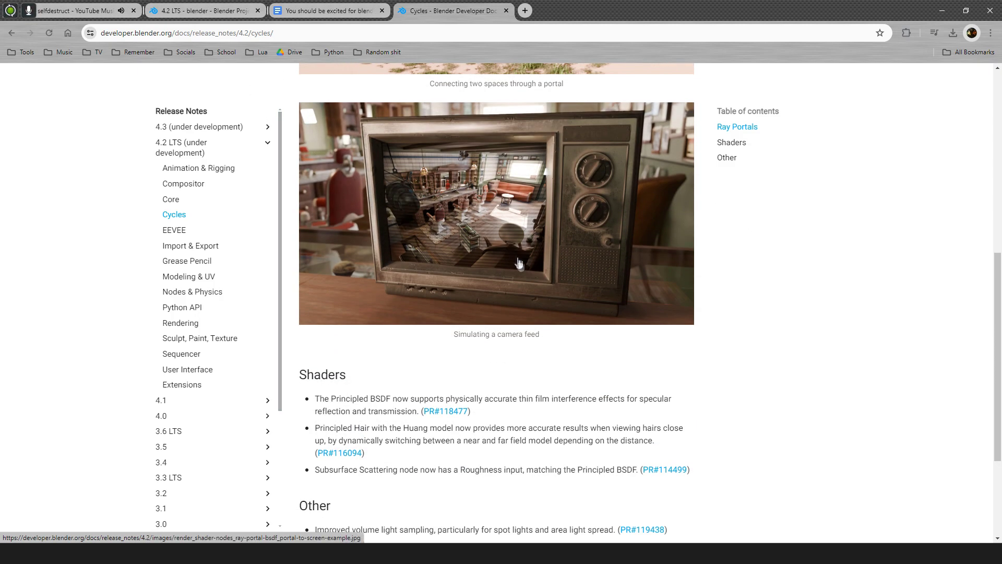
pyautogui.scroll(-3, 538, 294)
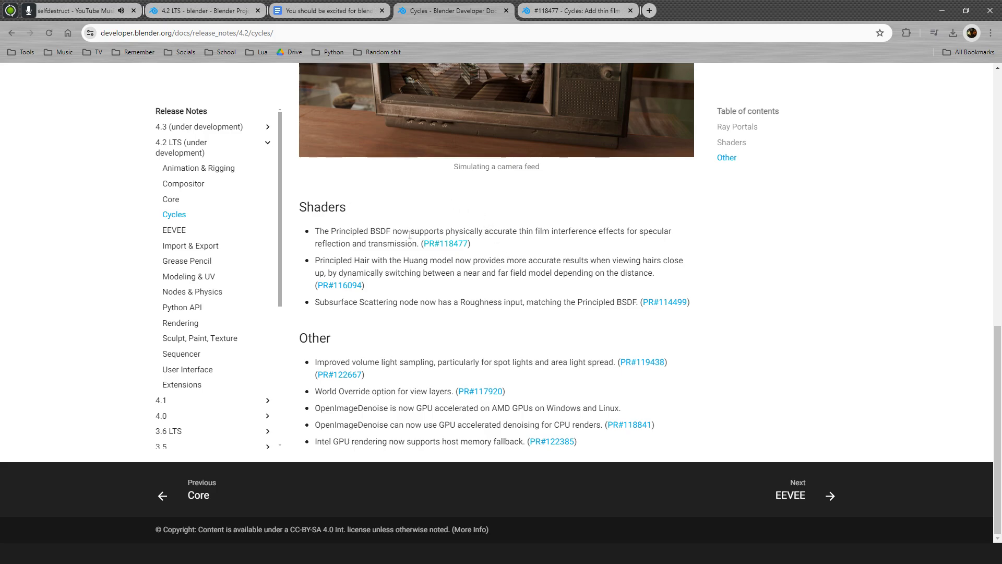
pyautogui.click(556, 4)
# Step: View the soap bubble example in PR #118477, then go to the Import & Export notes
pyautogui.scroll(-5, 484, 317)
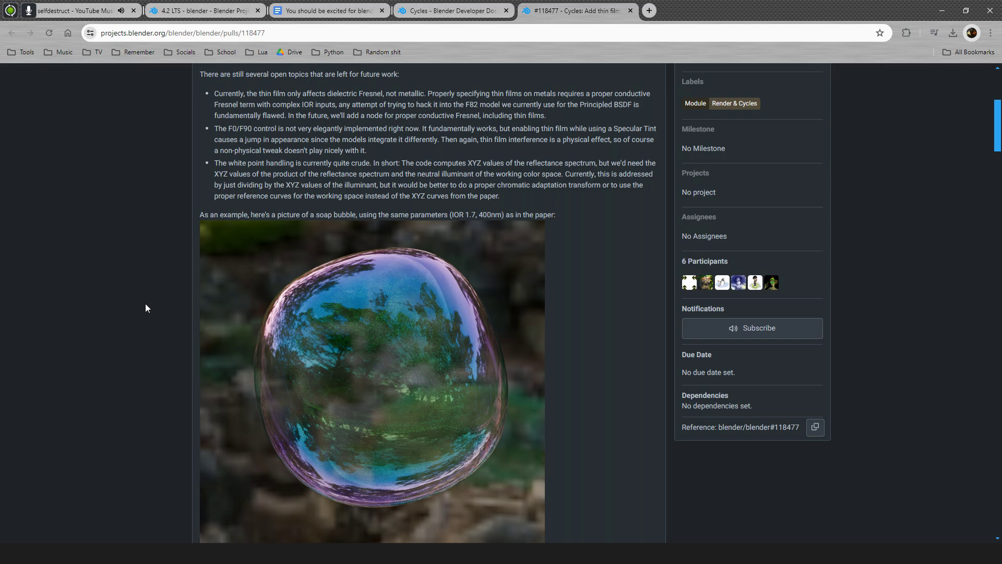
pyautogui.click(406, 5)
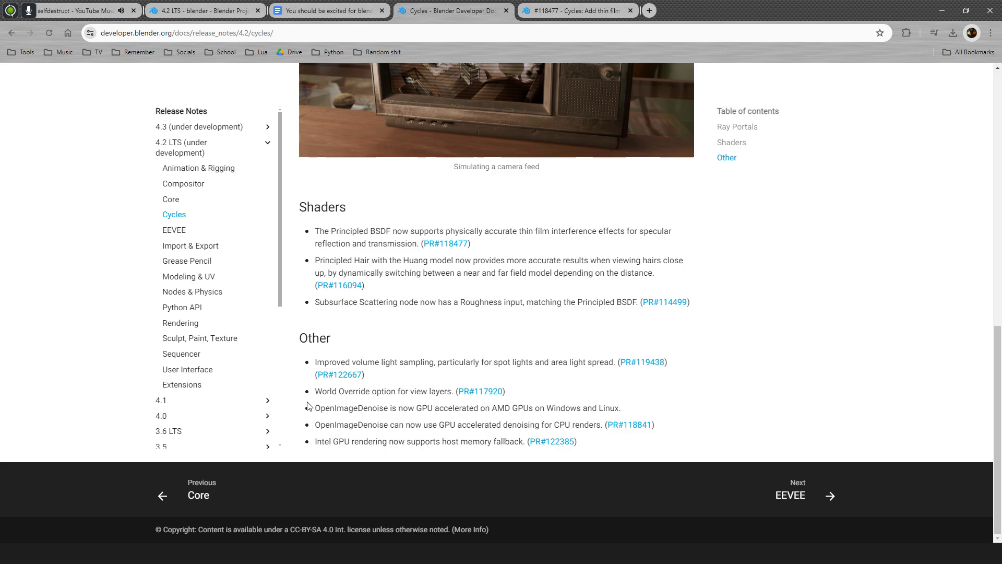
pyautogui.click(191, 246)
# Step: Review the USD and Collection Exporters notes, then switch to the Blender 4.2 Beta window
pyautogui.scroll(-7, 754, 447)
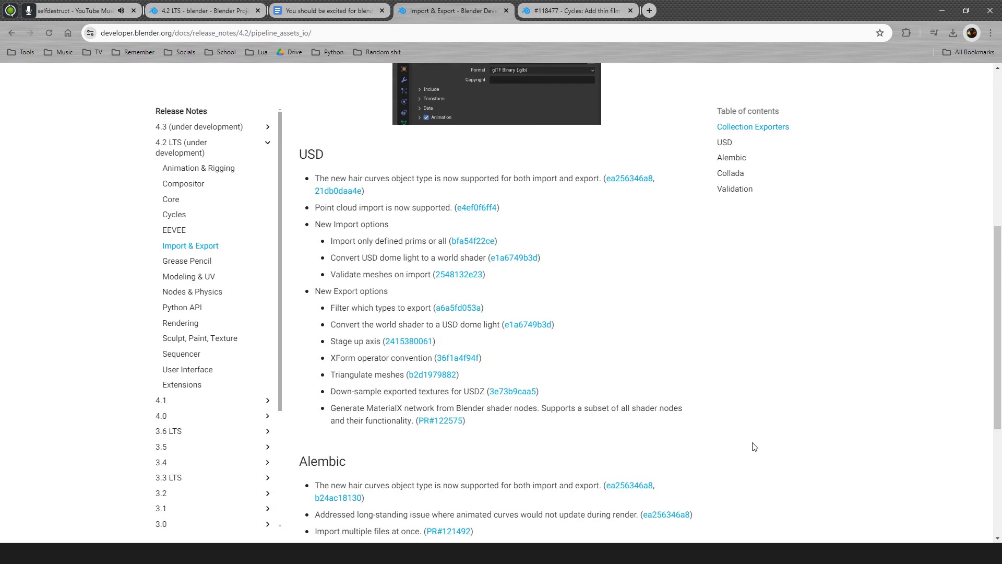
pyautogui.scroll(6, 755, 447)
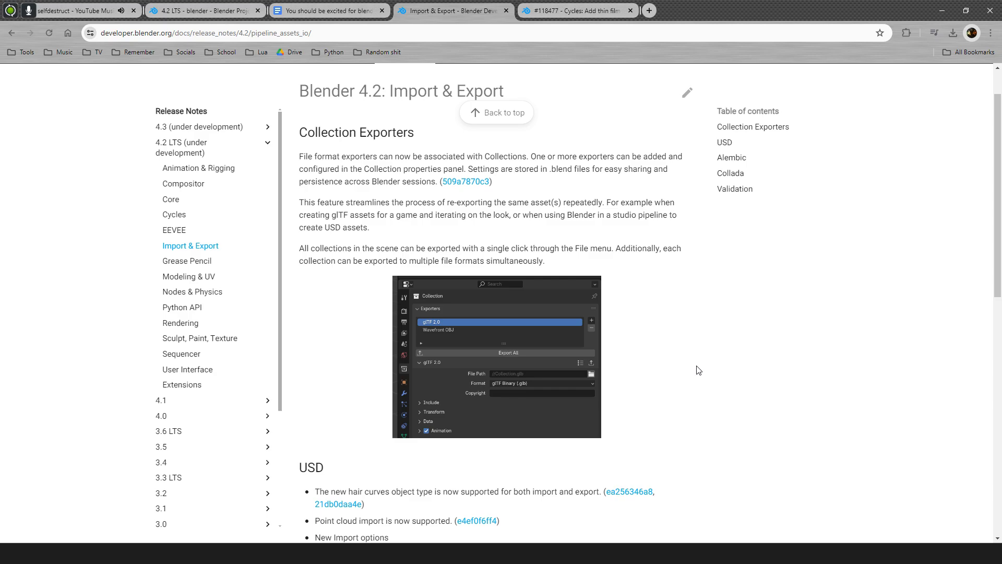
pyautogui.hotkey('alt', 'Tab')
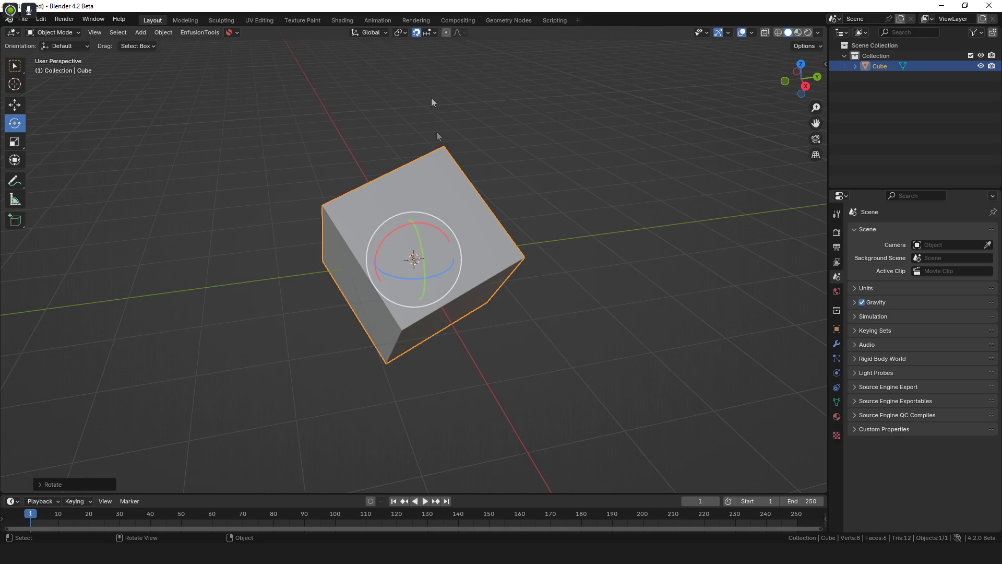
# Step: Change the Rotation Increment value in the Snapping popover
pyautogui.click(433, 31)
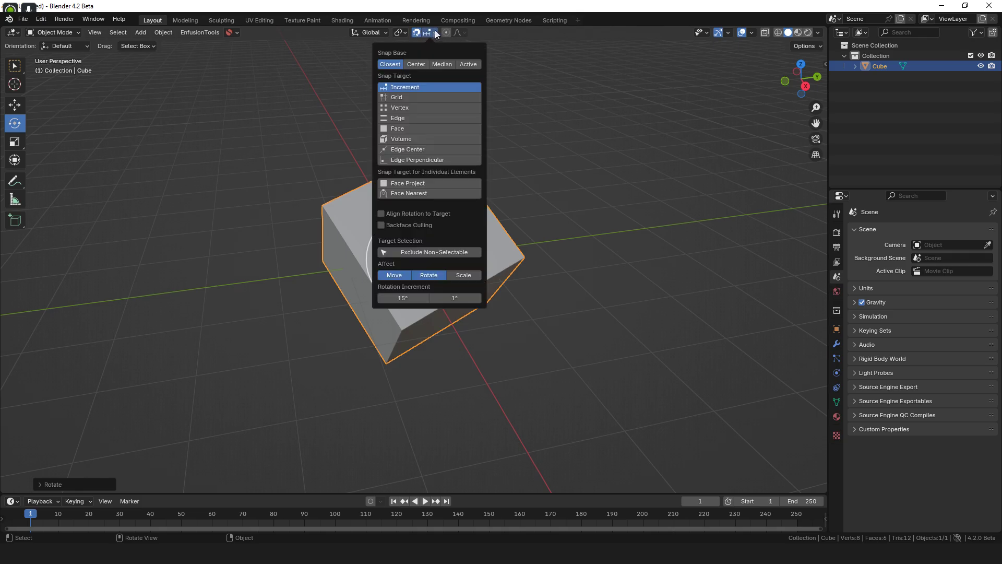
pyautogui.click(369, 32)
pyautogui.click(432, 33)
pyautogui.moveTo(417, 298); pyautogui.dragTo(460, 297)
# Step: Rotate the cube about global X in snapped steps, then turn snapping off
pyautogui.press('r')
pyautogui.press('x')
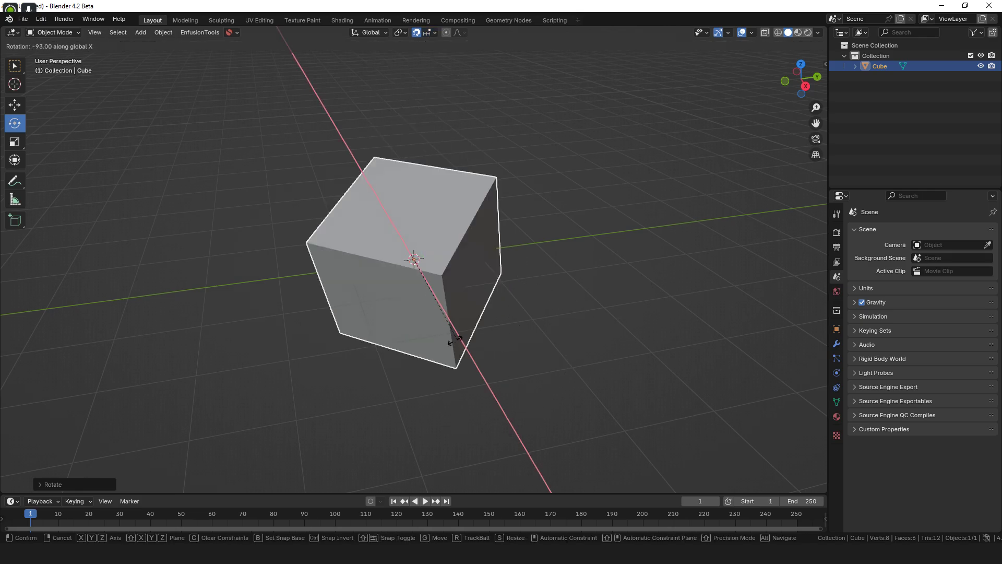
pyautogui.click(266, 358)
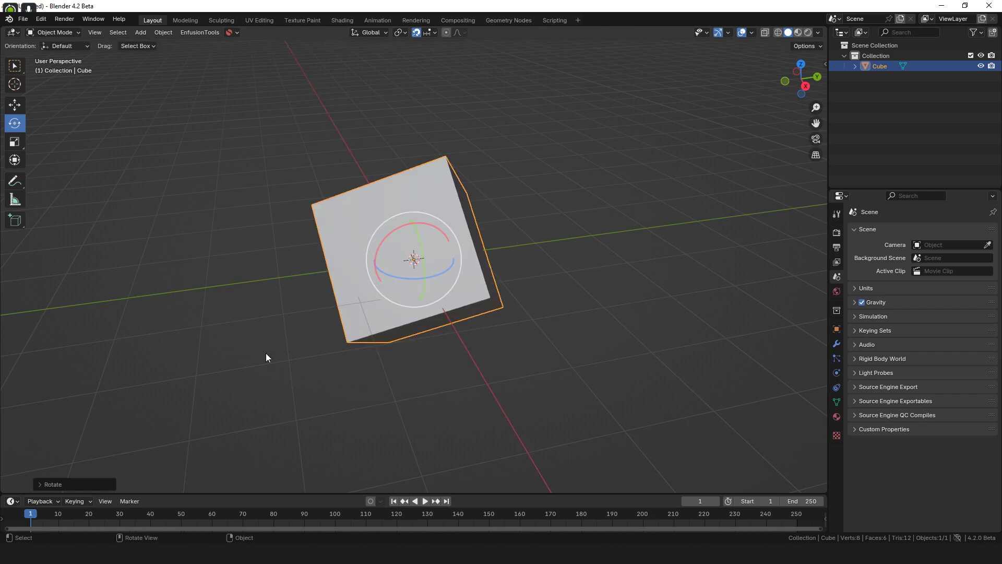
pyautogui.click(416, 32)
pyautogui.press('r')
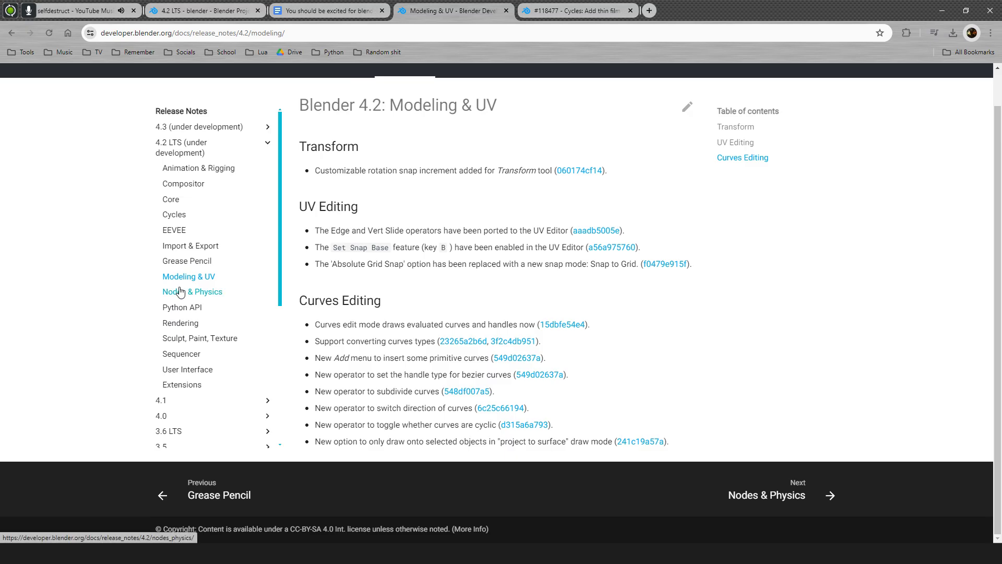
# Step: Return from the Modeling & UV notes to the Blender window
pyautogui.hotkey('alt', 'Tab')
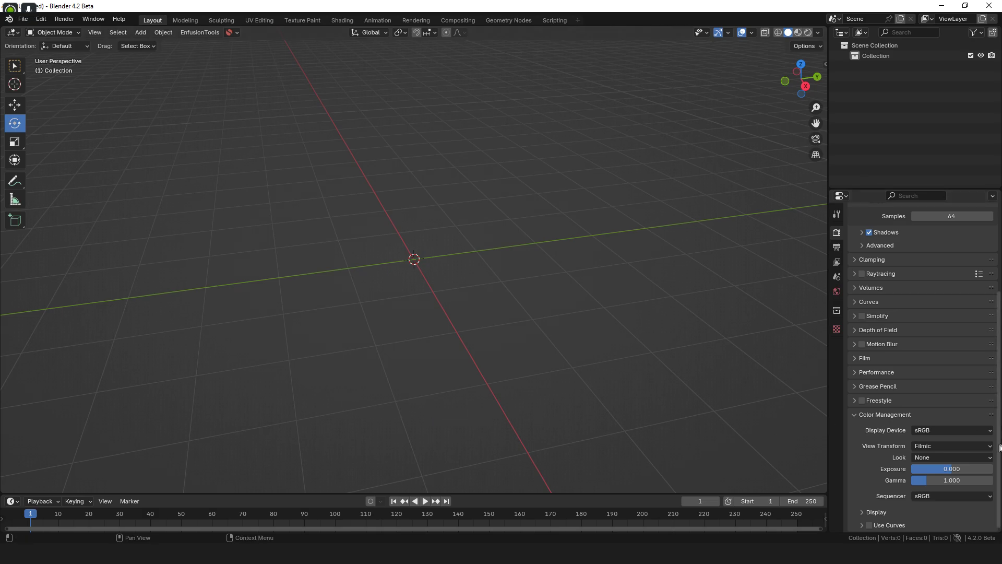
# Step: Switch the Color Management view transform from Filmic to Khronos PBR Neutral
pyautogui.click(968, 431)
pyautogui.click(969, 434)
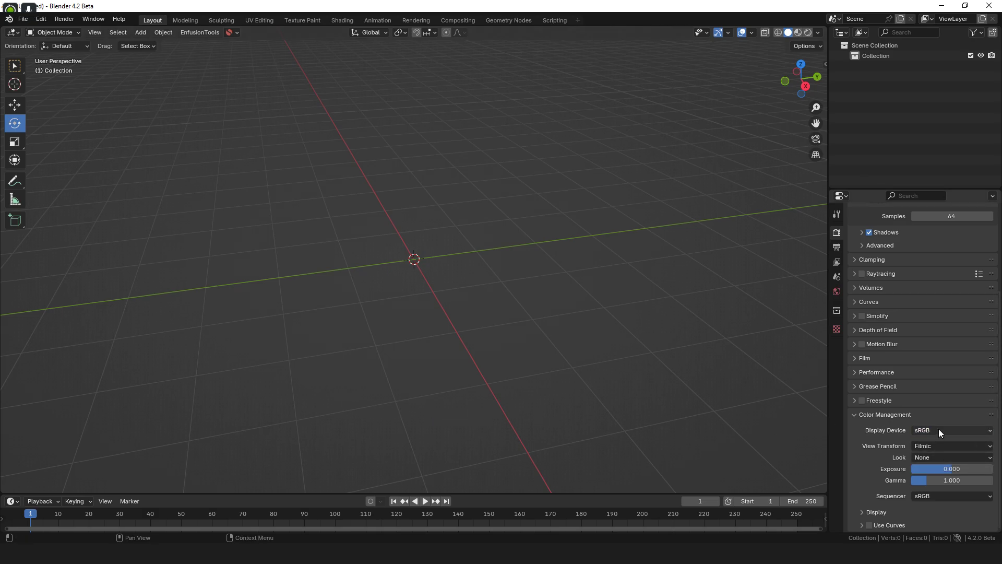
pyautogui.click(940, 447)
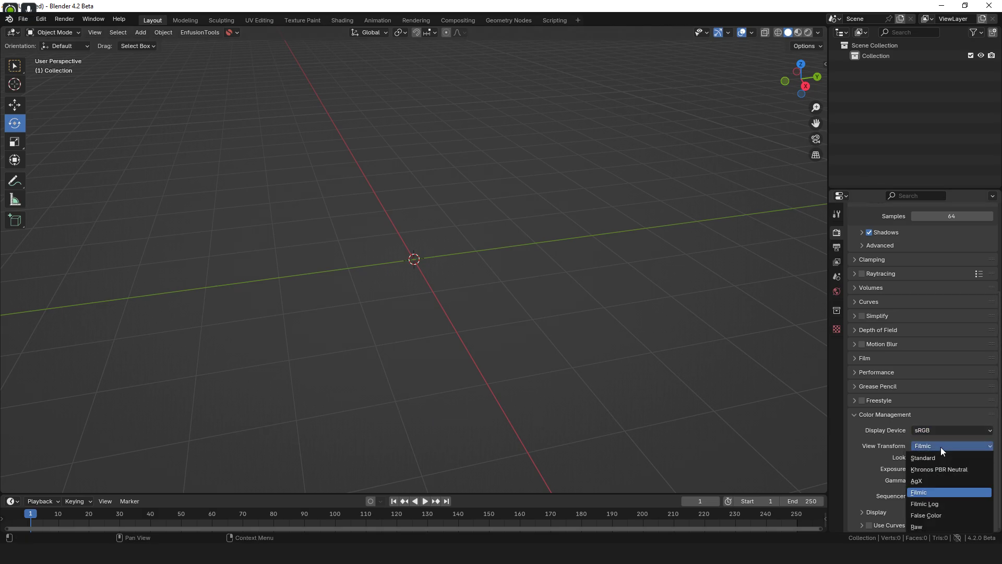
pyautogui.click(932, 472)
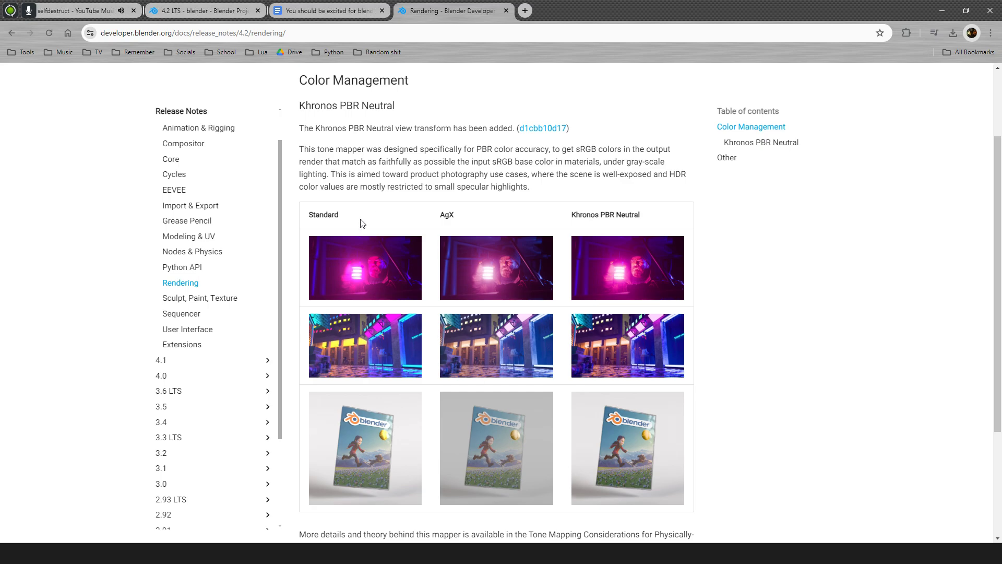
# Step: Open the Standard and AgX renders in new tabs and flip through the Khronos lightbox
pyautogui.middleClick(355, 265)
pyautogui.middleClick(495, 269)
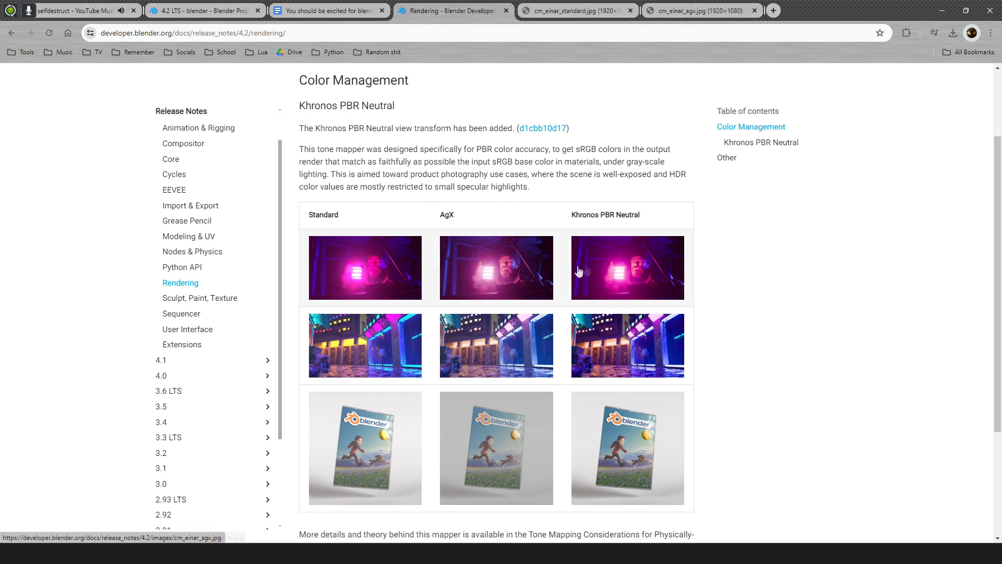
pyautogui.click(623, 262)
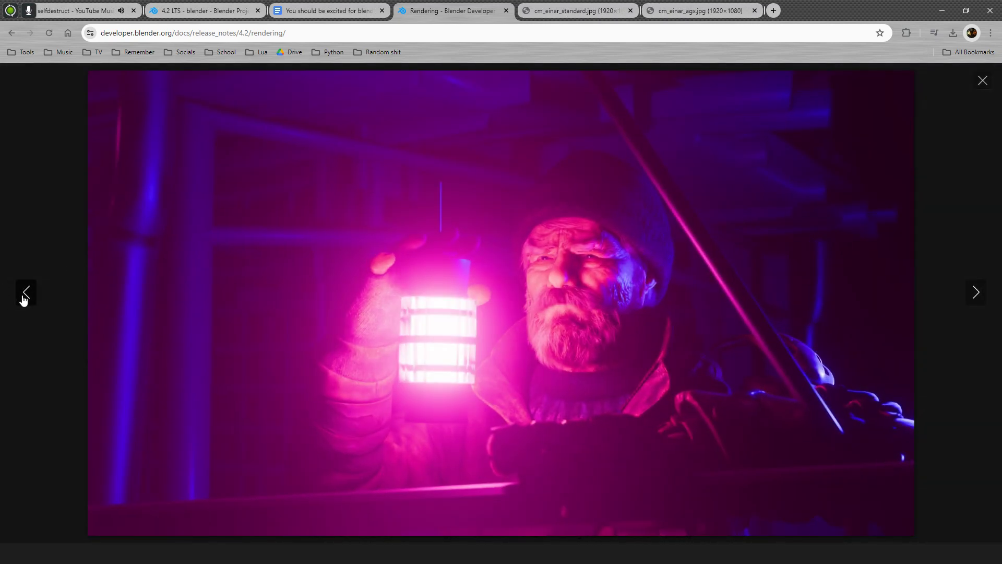
pyautogui.click(22, 299)
pyautogui.click(974, 291)
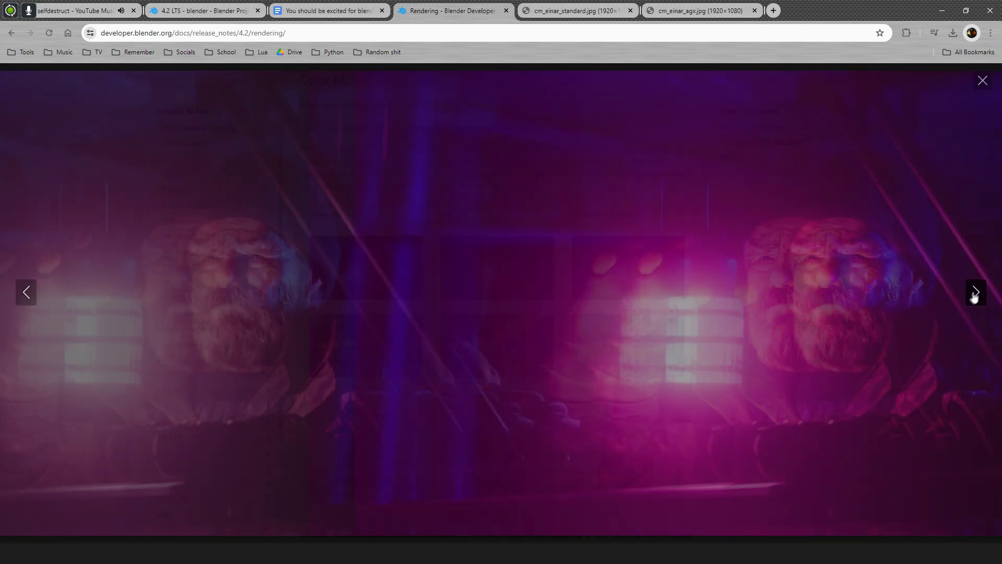
pyautogui.click(27, 297)
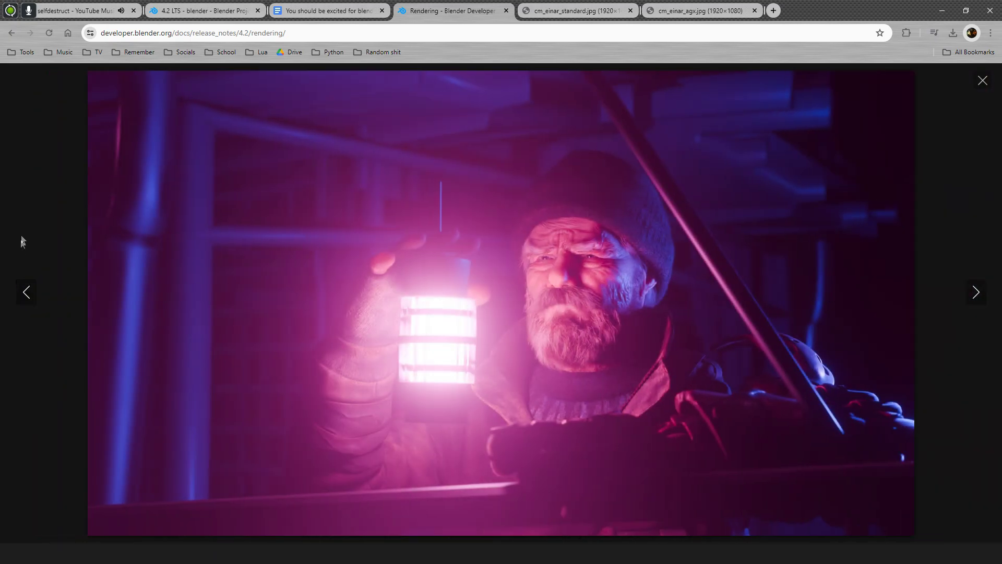
pyautogui.click(29, 212)
# Step: View the Standard lantern render full-size and step through AgX and Khronos PBR Neutral
pyautogui.click(535, 296)
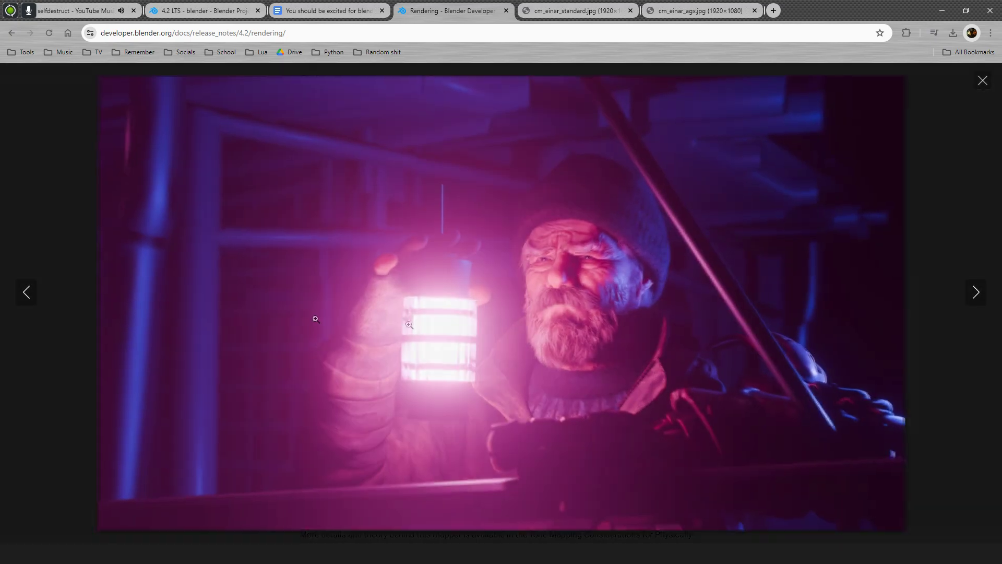
pyautogui.click(35, 297)
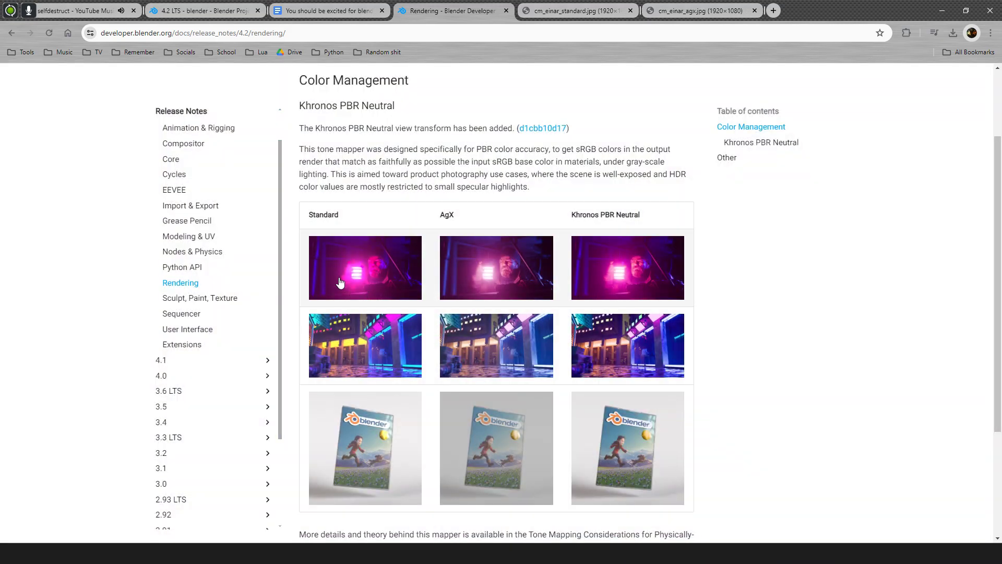
pyautogui.click(345, 269)
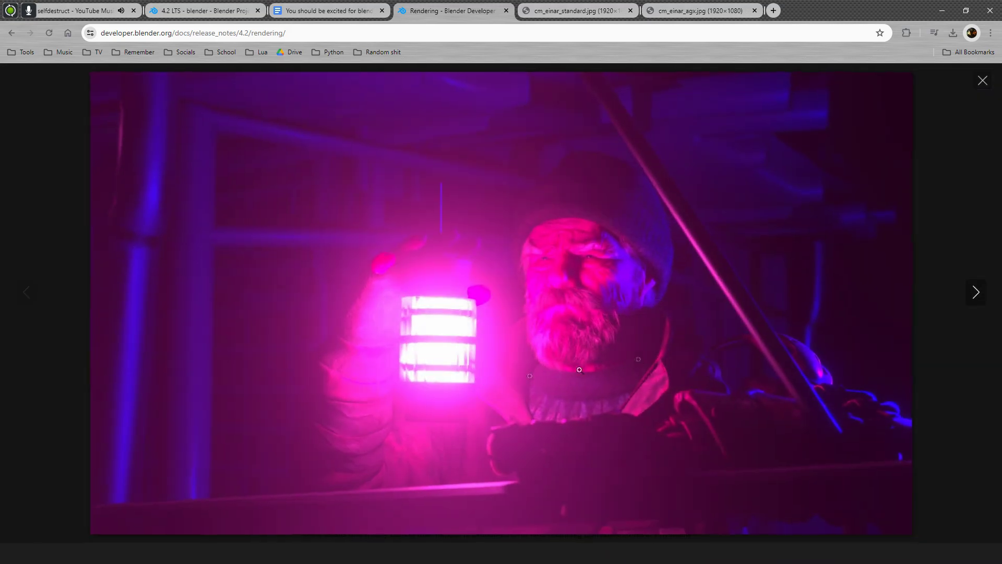
pyautogui.click(979, 302)
pyautogui.click(979, 301)
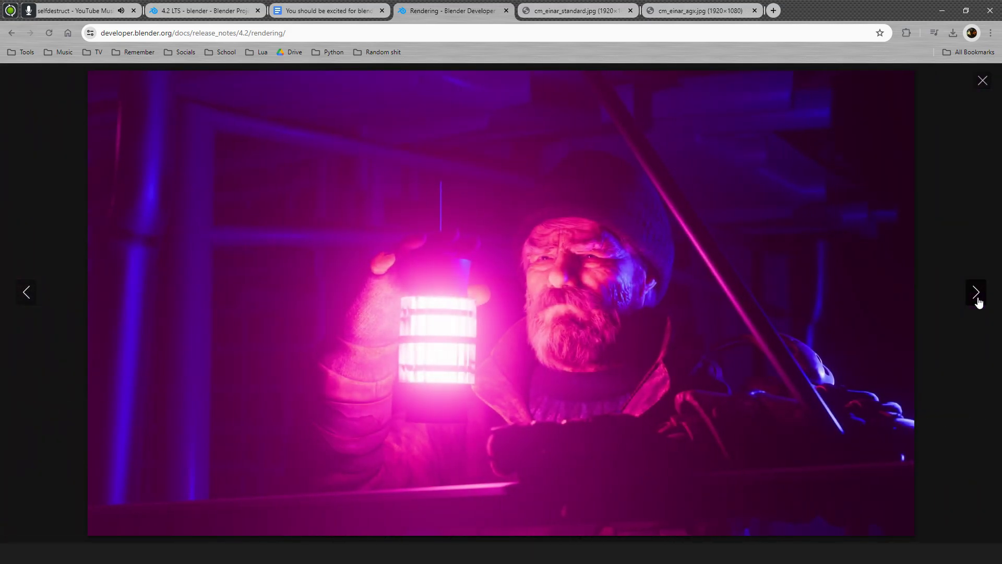
pyautogui.click(20, 296)
pyautogui.click(23, 296)
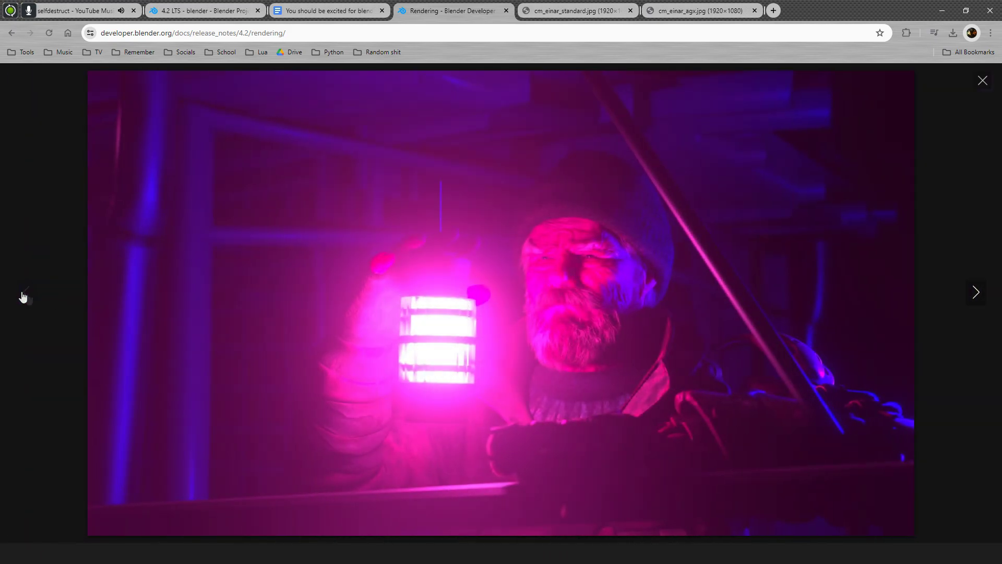
# Step: Flip between the less and more saturated versions, then return to the comparison table
pyautogui.click(974, 292)
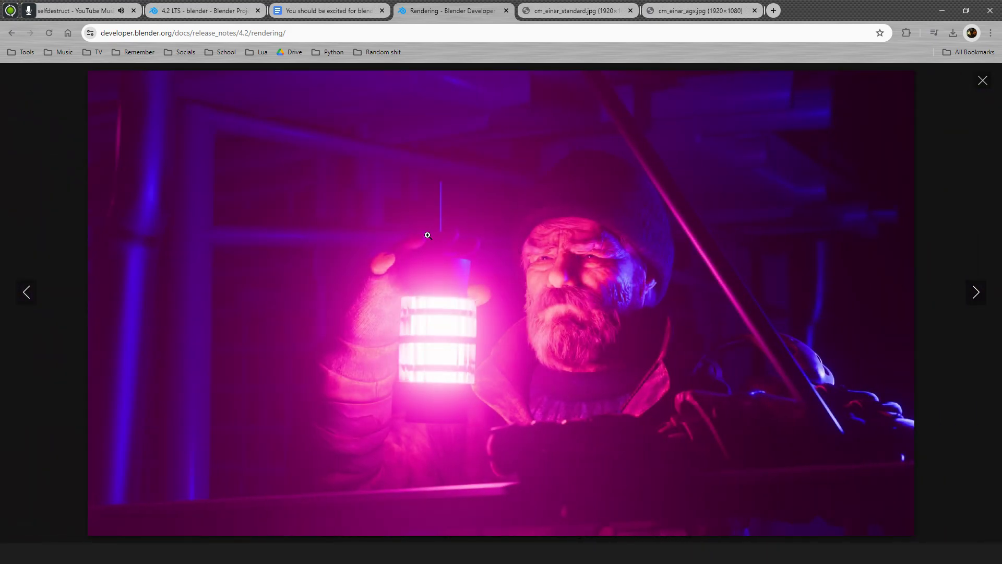
pyautogui.click(26, 292)
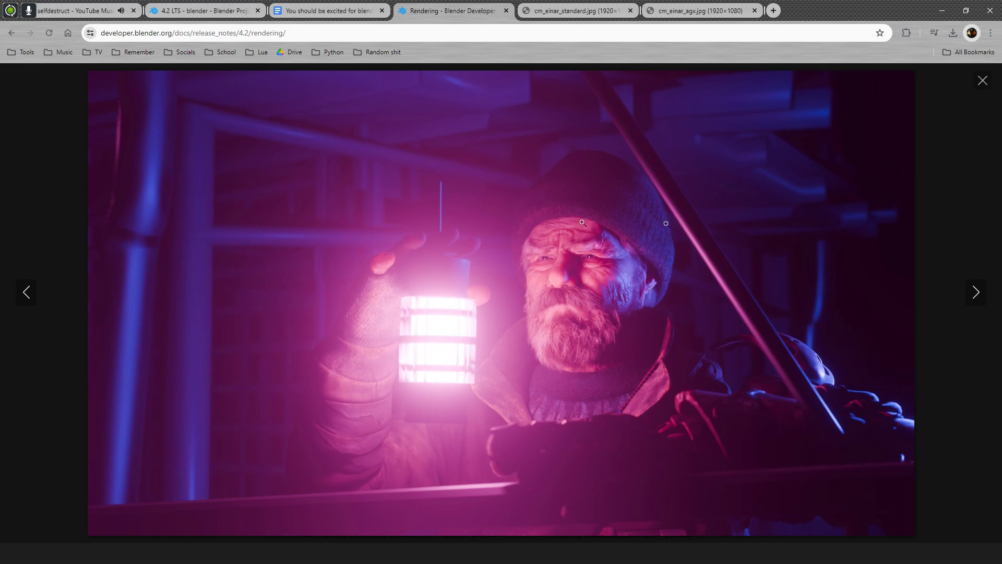
pyautogui.click(976, 291)
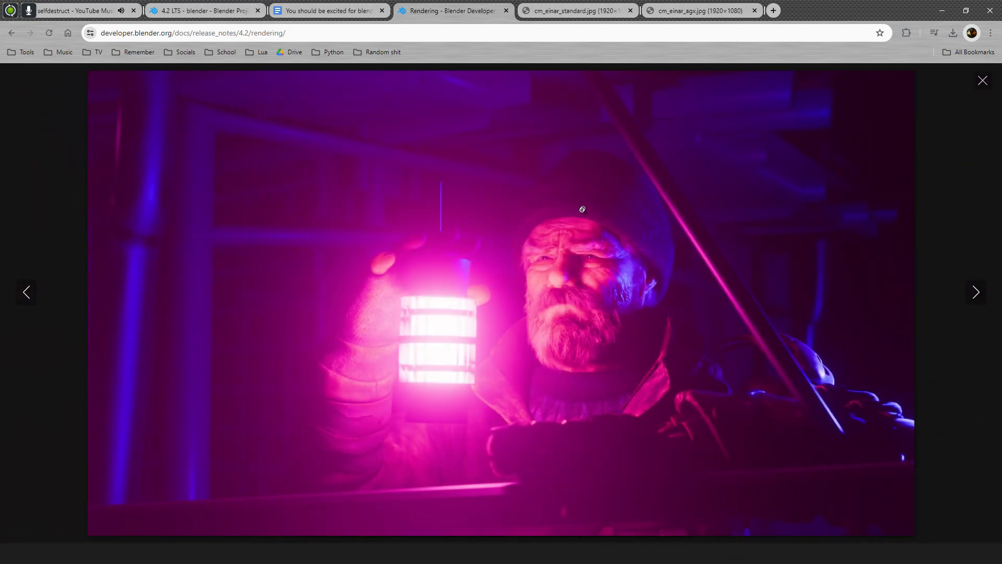
pyautogui.click(25, 295)
pyautogui.click(983, 83)
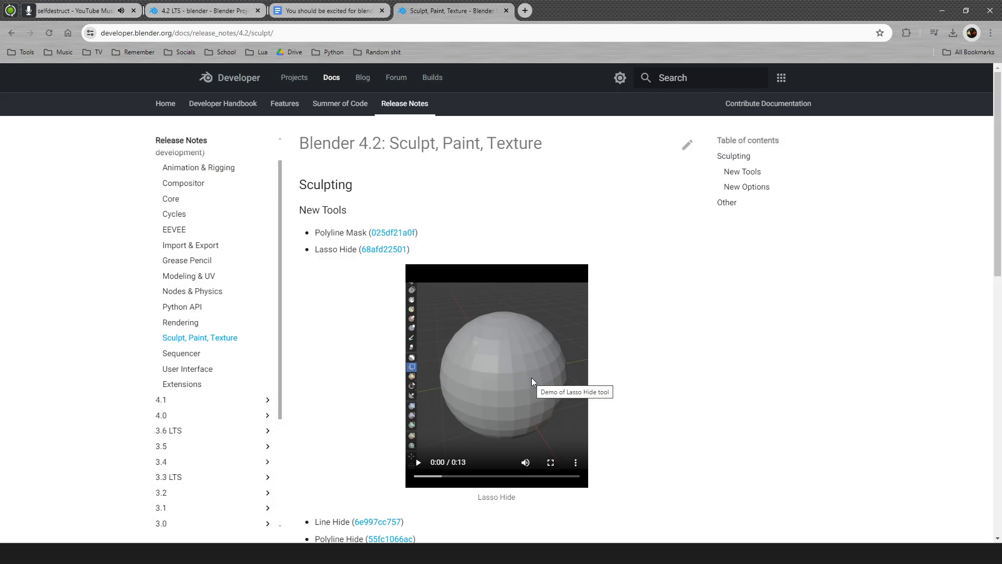
pyautogui.scroll(-1, 531, 377)
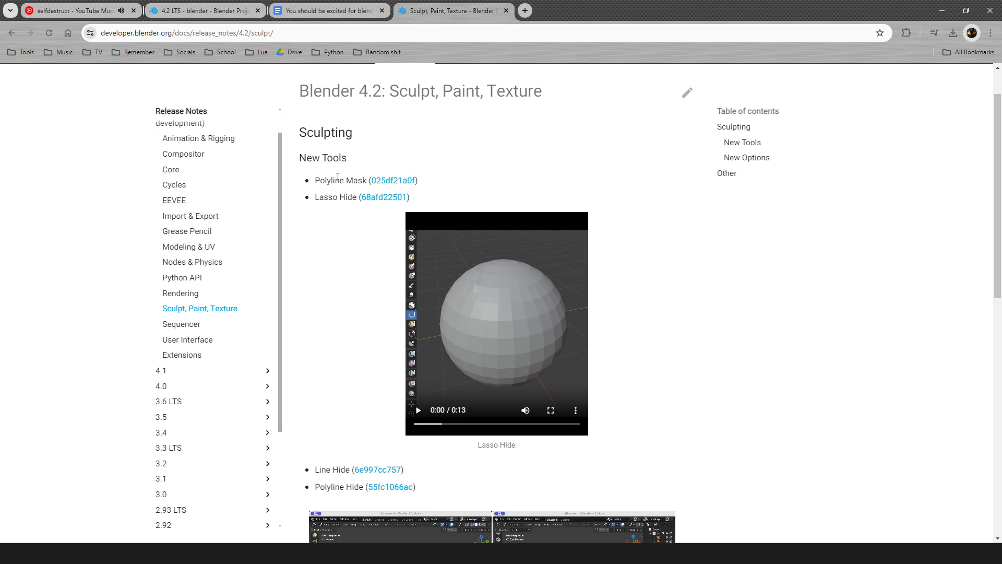
# Step: Scroll through the New Tools, New Options and Other sculpting sections and back
pyautogui.scroll(-5, 342, 241)
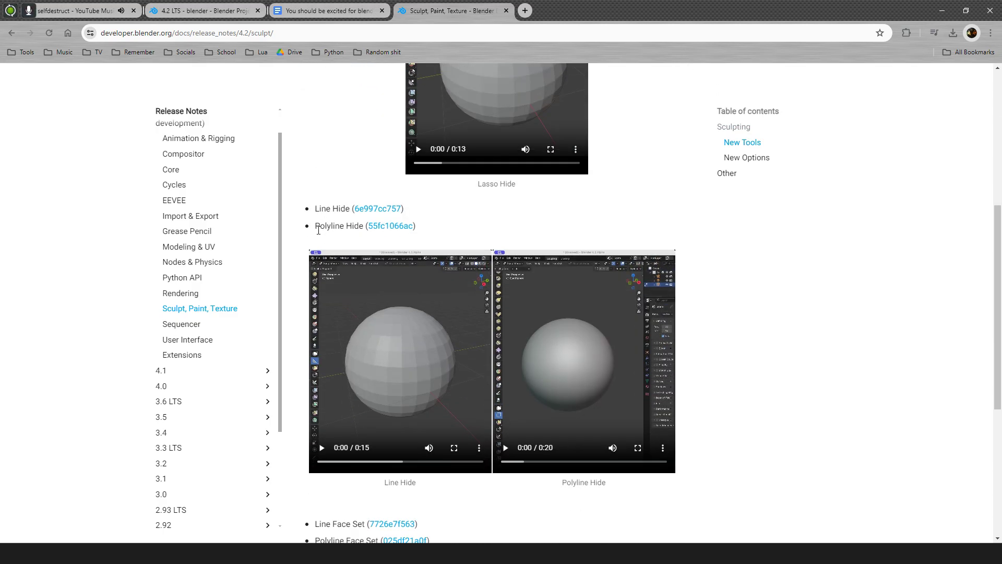
pyautogui.scroll(-5, 319, 230)
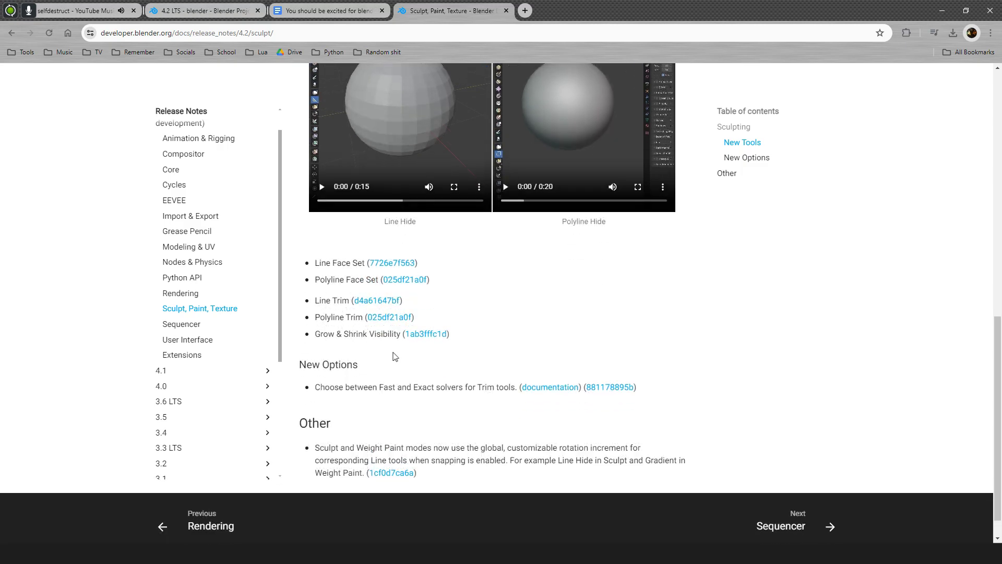
pyautogui.scroll(6, 491, 313)
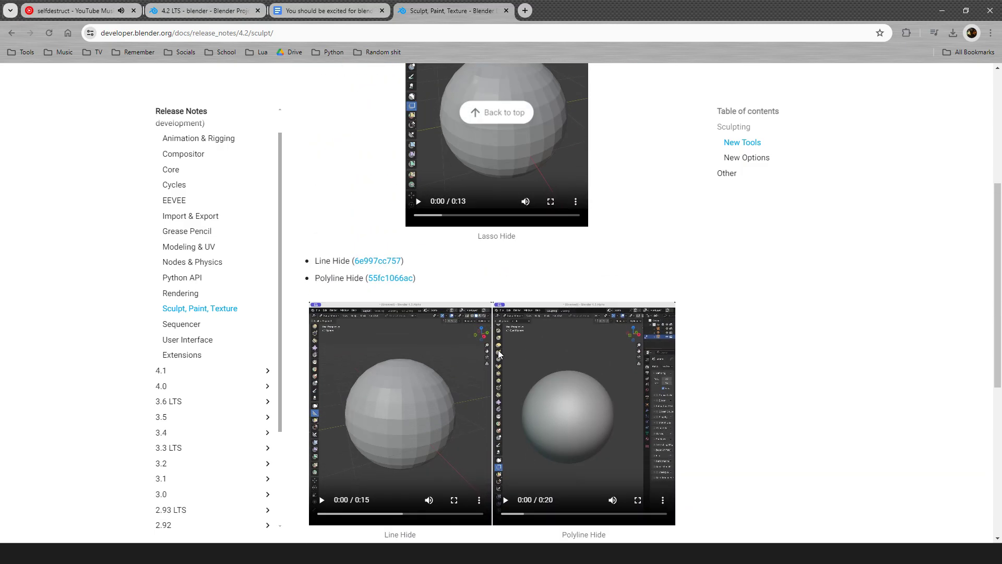
pyautogui.scroll(2, 432, 282)
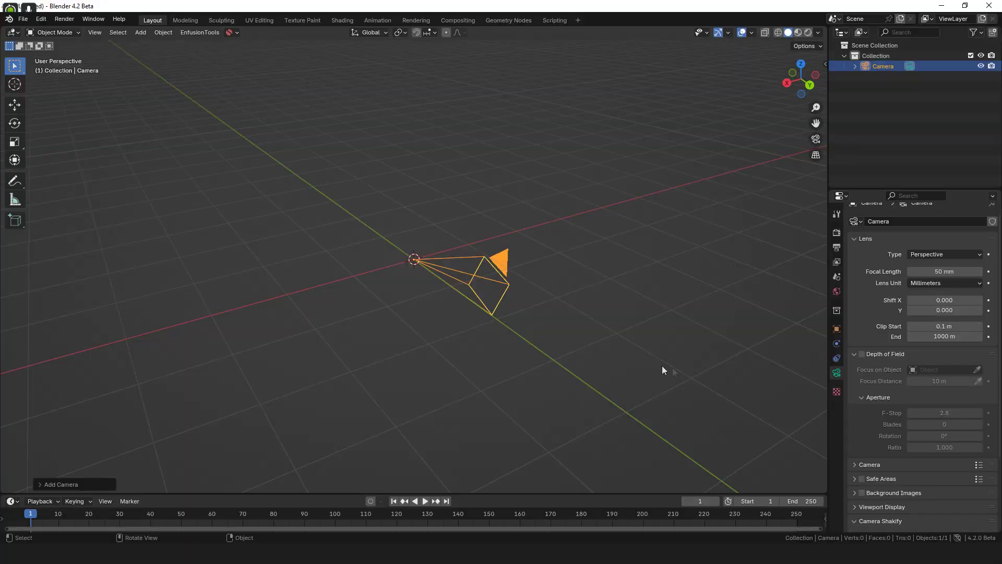
# Step: Enable Depth of Field on the new camera, keeping focus distance 10 m and F-Stop 2.8
pyautogui.click(863, 356)
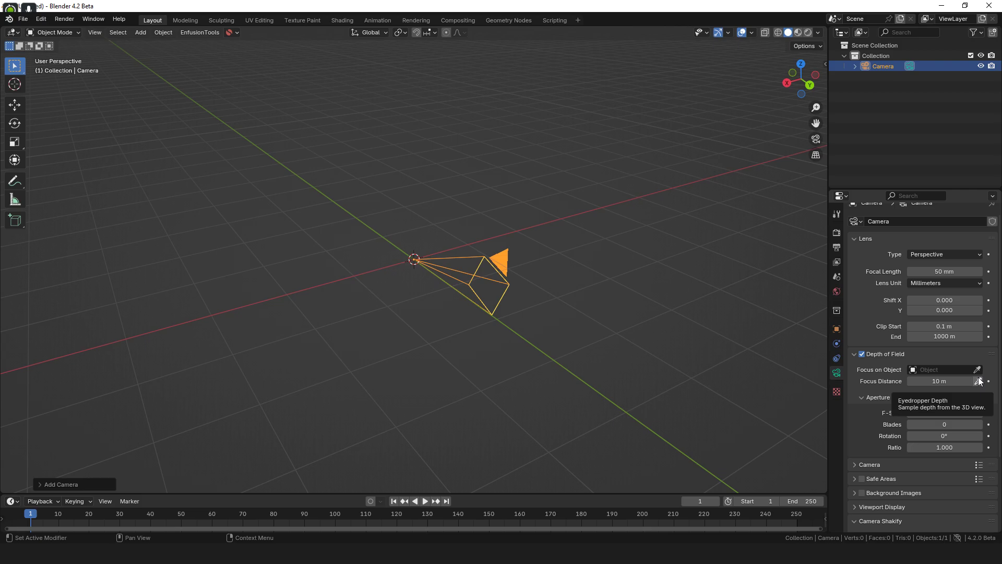
# Step: Open Preferences on Extensions, look through the installed core and legacy add-ons, then close it
pyautogui.click(37, 23)
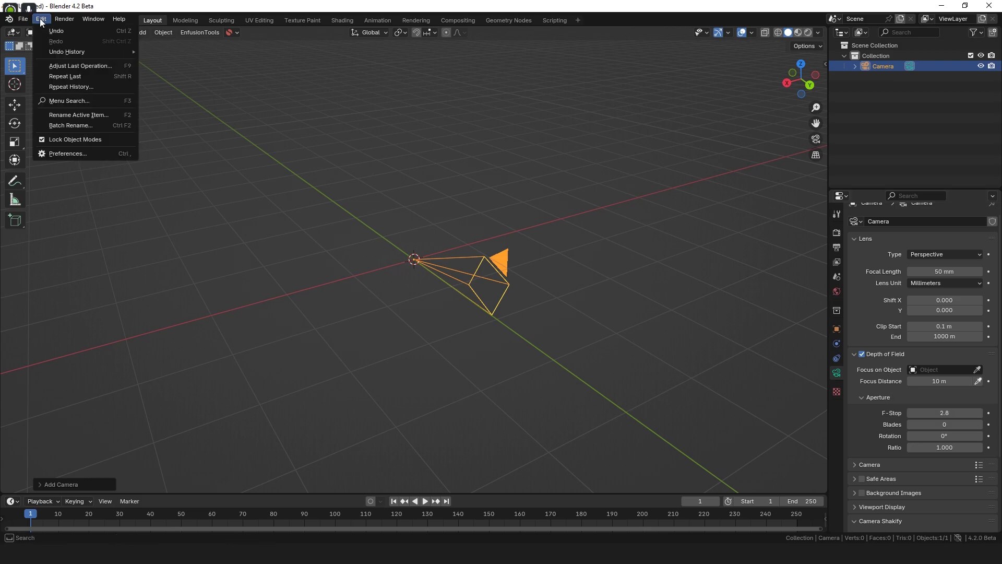
pyautogui.click(46, 153)
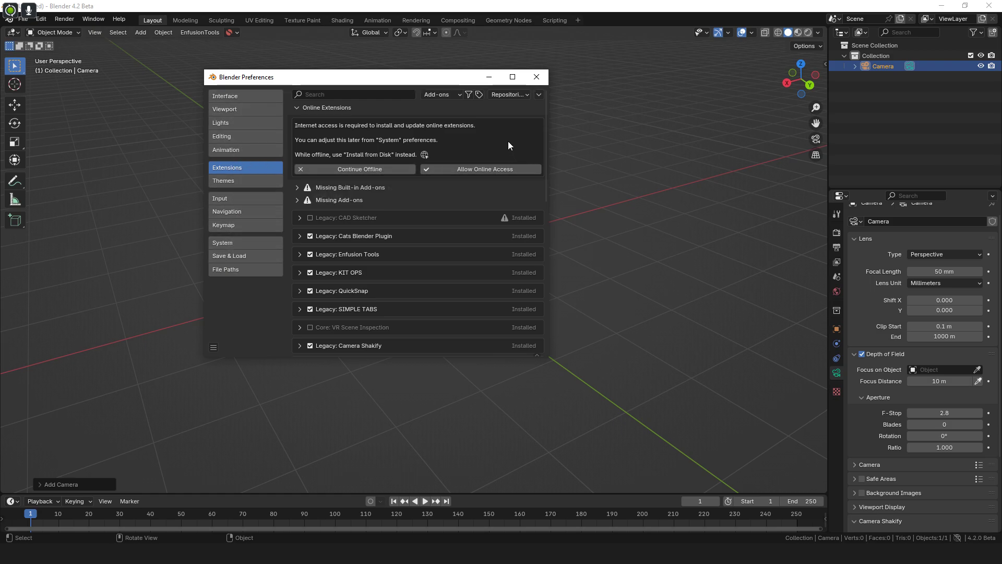
pyautogui.scroll(-15, 447, 220)
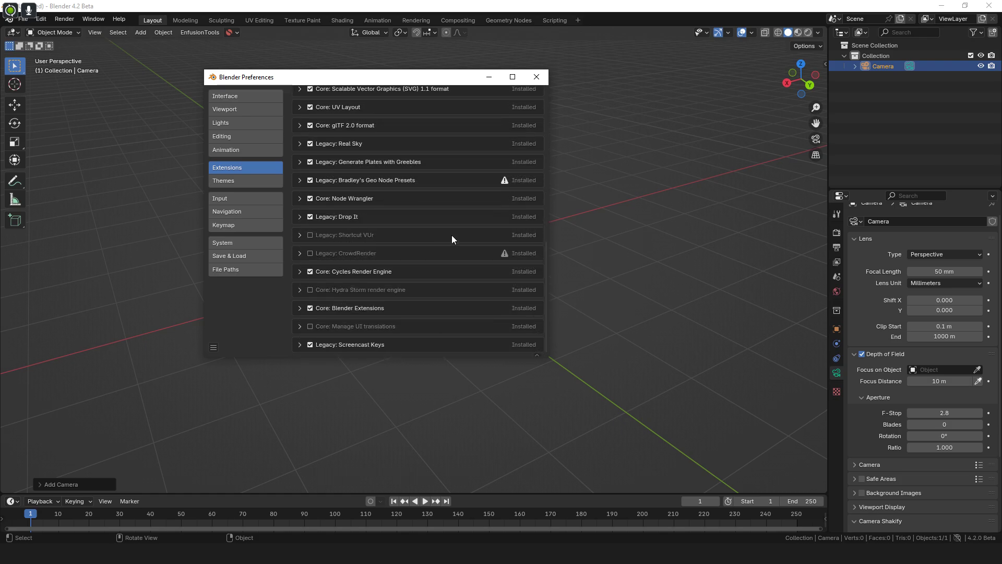
pyautogui.scroll(15, 452, 235)
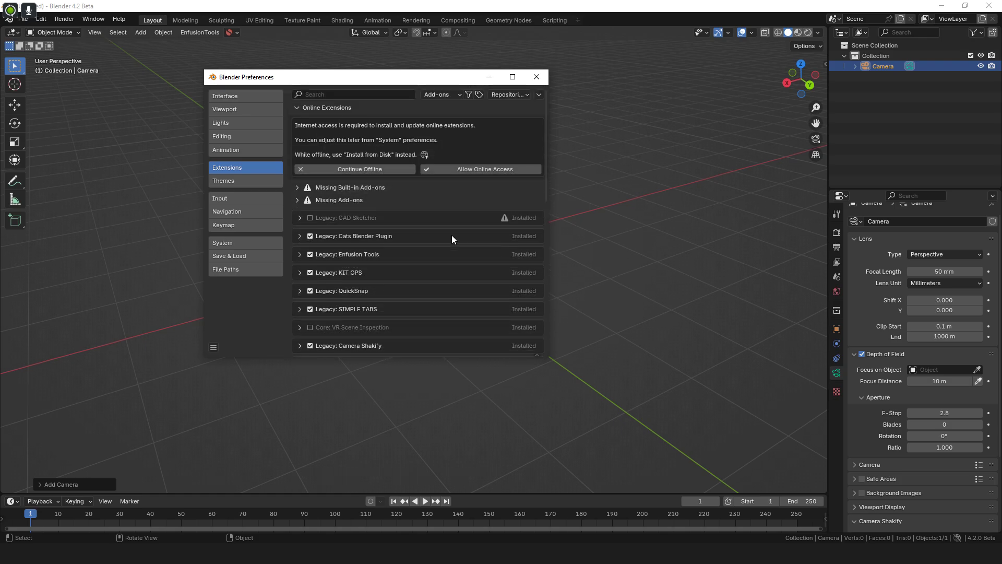
pyautogui.click(537, 77)
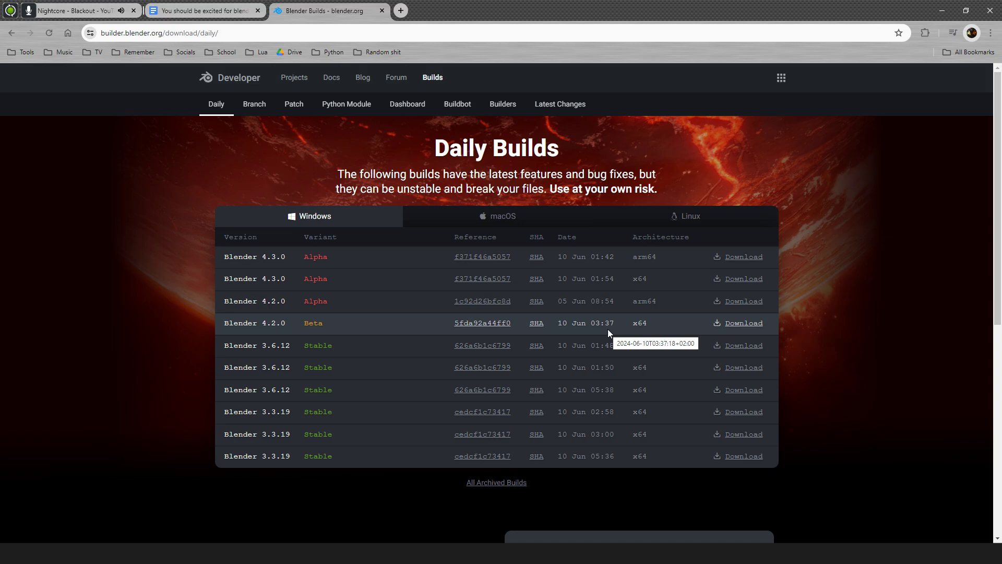
# Step: Download the Blender 4.2.0 Beta x64 Windows daily build and open its download folder
pyautogui.click(749, 328)
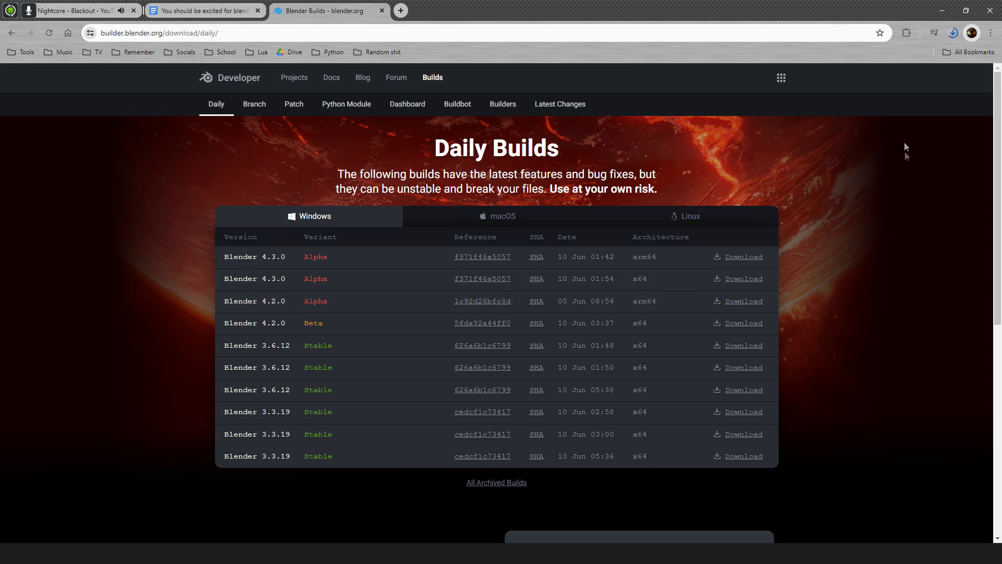
pyautogui.click(744, 279)
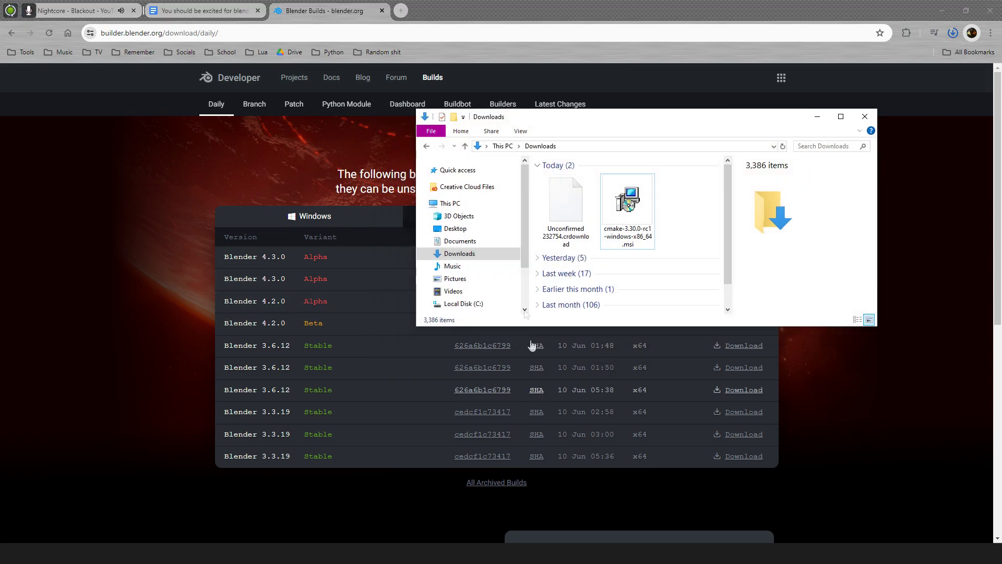
# Step: Extract the downloaded 4.2.0 beta zip into its own blender-4.2.0-beta folder
pyautogui.moveTo(643, 113); pyautogui.dragTo(648, 151)
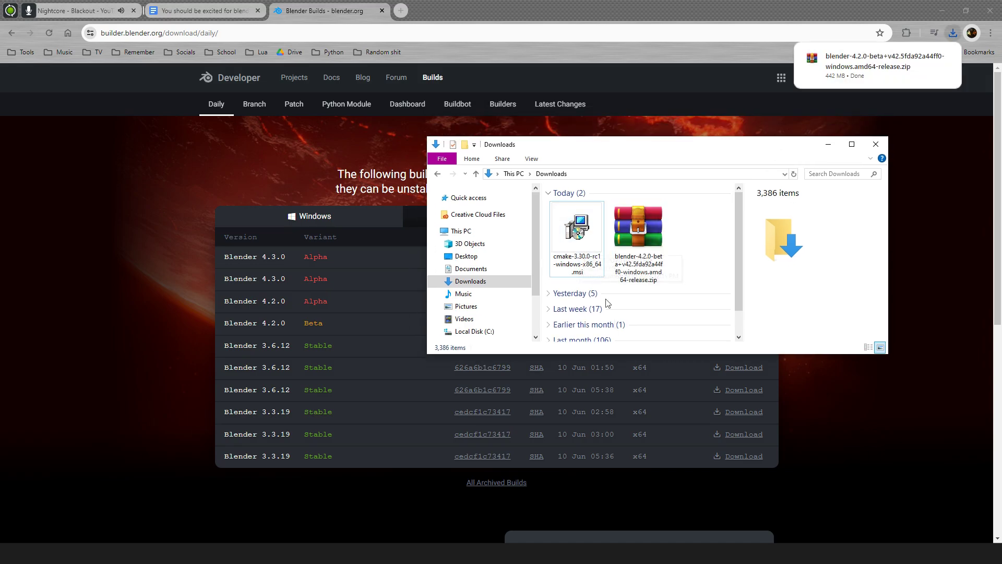
pyautogui.rightClick(648, 230)
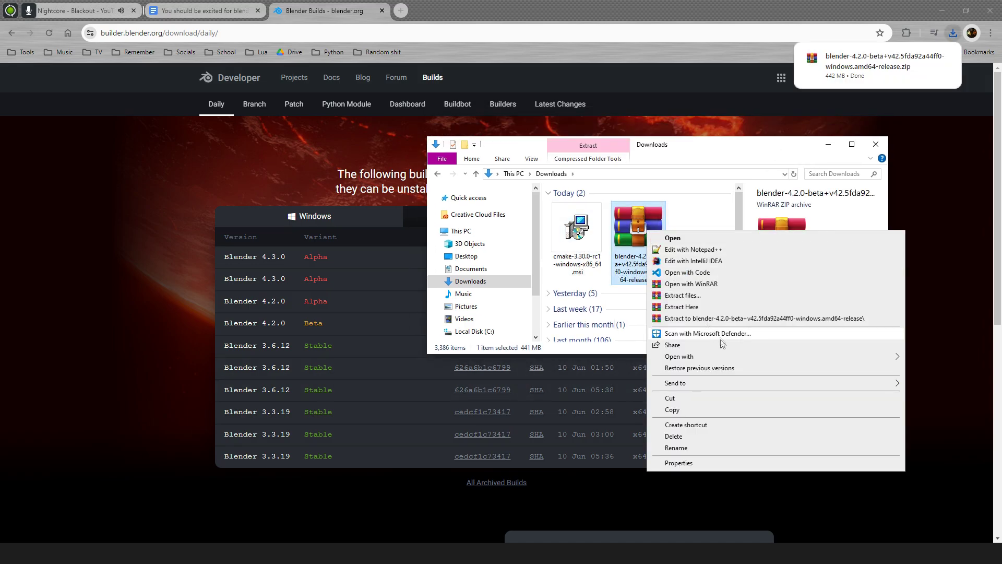
pyautogui.click(700, 318)
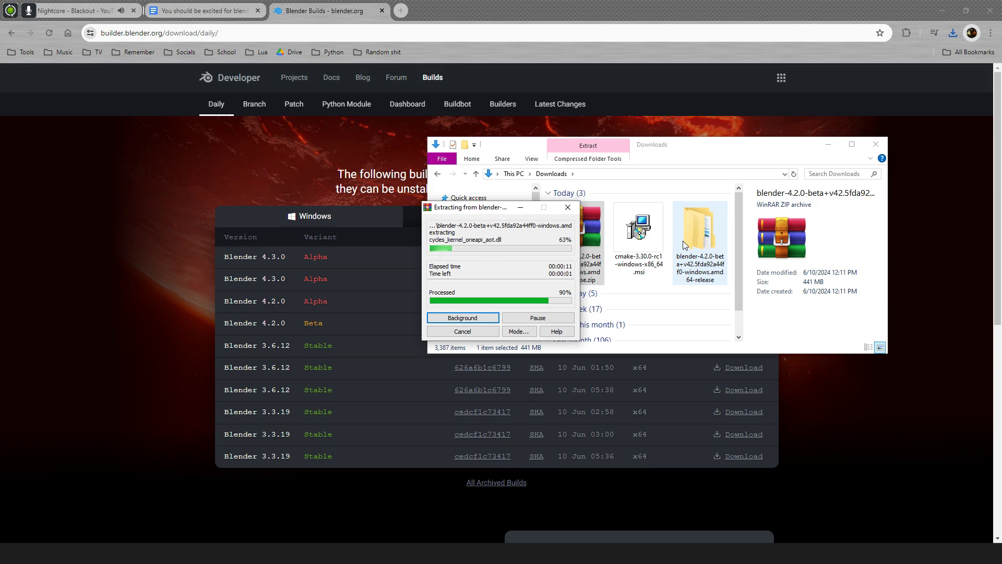
# Step: Open the extracted release folder and launch its blender.exe
pyautogui.doubleClick(683, 240)
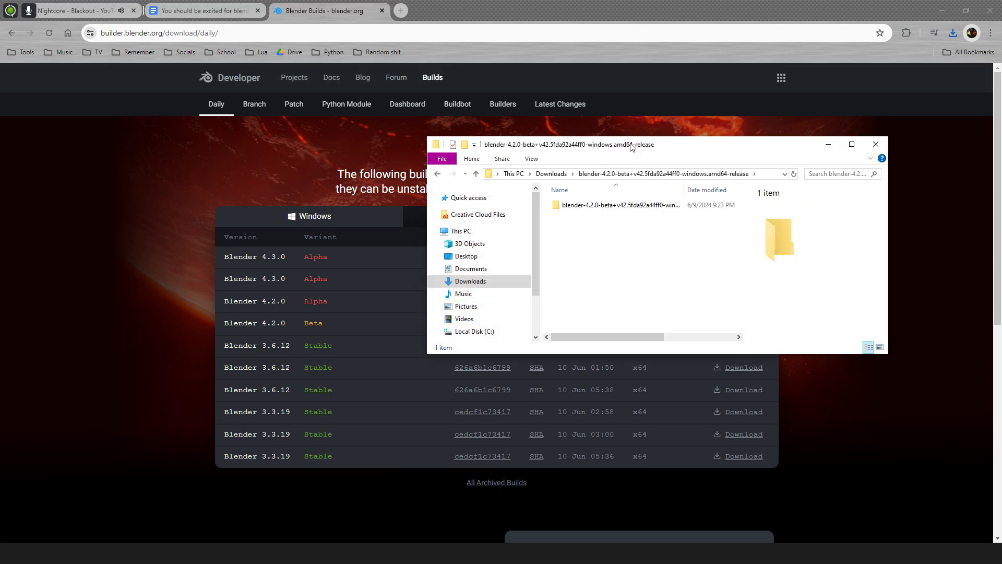
pyautogui.moveTo(630, 144); pyautogui.dragTo(421, 123)
pyautogui.doubleClick(386, 183)
pyautogui.click(650, 127)
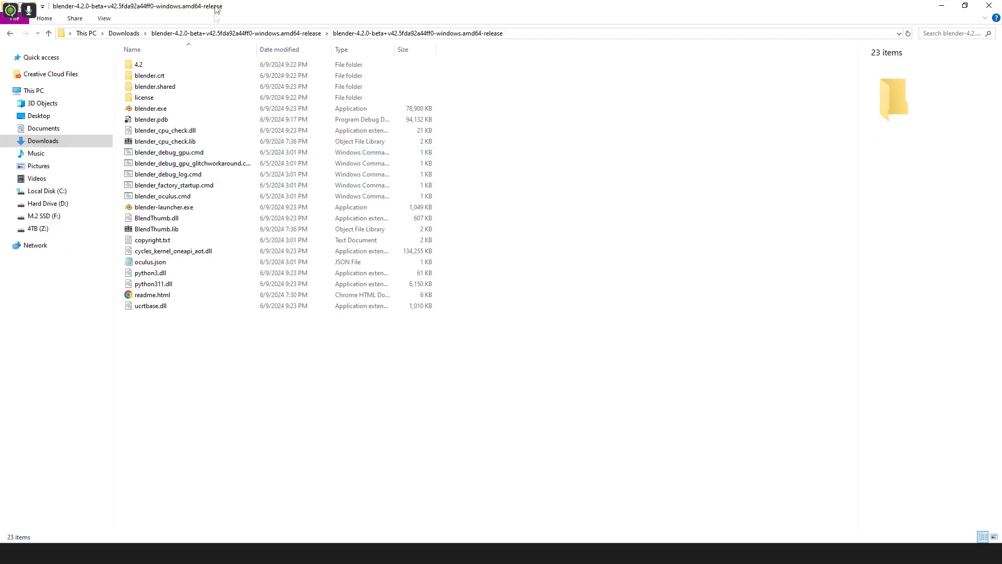
pyautogui.click(167, 109)
pyautogui.doubleClick(167, 109)
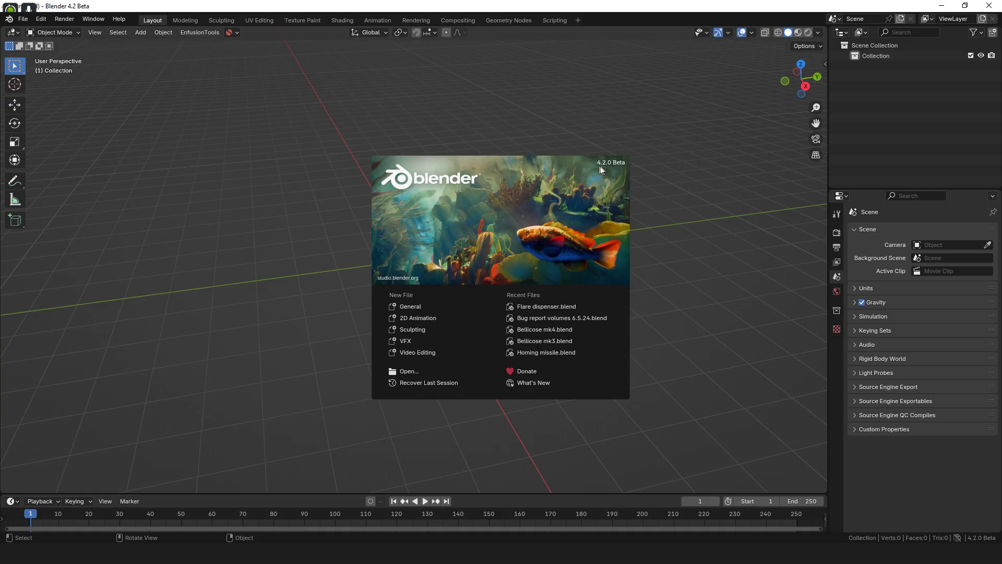
# Step: Start a new General scene and update the add-on sidebar tabs
pyautogui.click(450, 310)
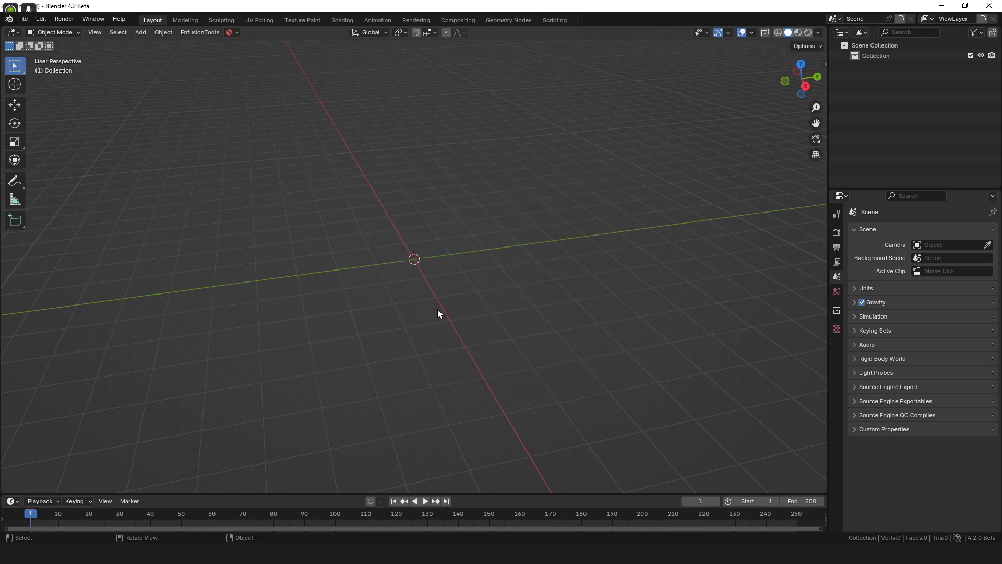
pyautogui.moveTo(438, 309); pyautogui.dragTo(482, 291, button='middle')
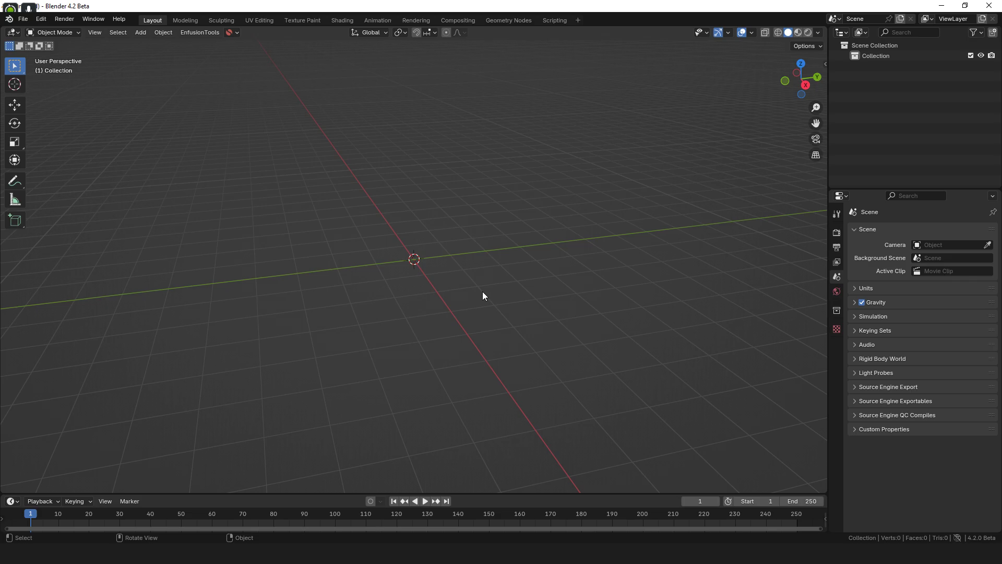
pyautogui.click(232, 33)
pyautogui.click(310, 78)
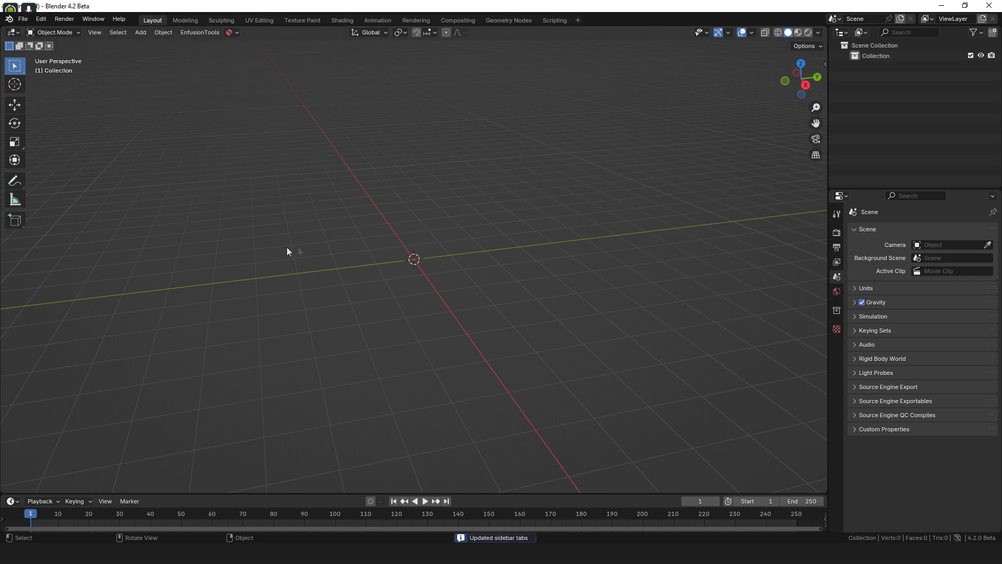
pyautogui.moveTo(287, 247); pyautogui.dragTo(443, 251, button='middle')
# Step: Check the Render Properties: EEVEE as render engine and the Raytracing settings
pyautogui.click(836, 232)
pyautogui.click(947, 234)
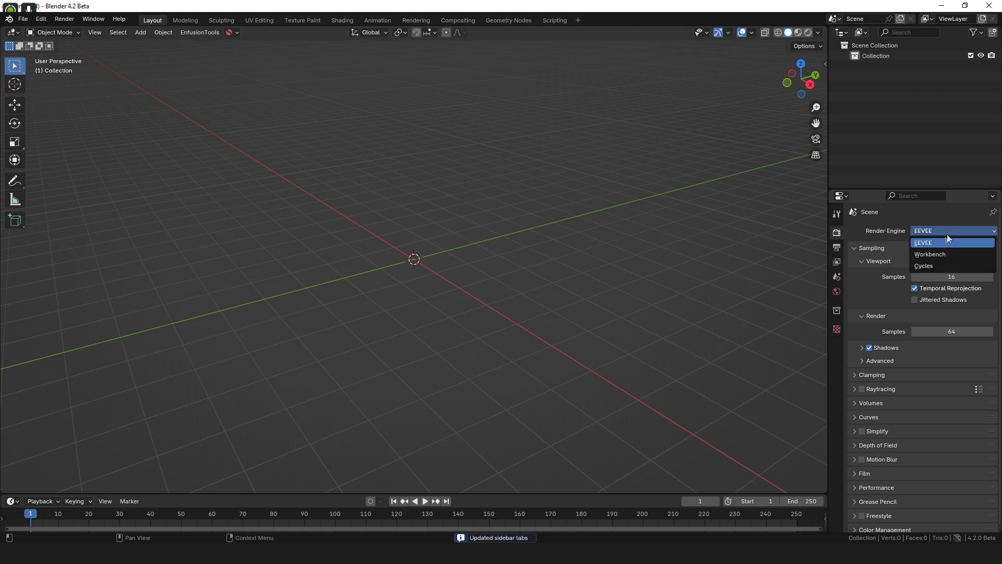
pyautogui.scroll(-1, 918, 290)
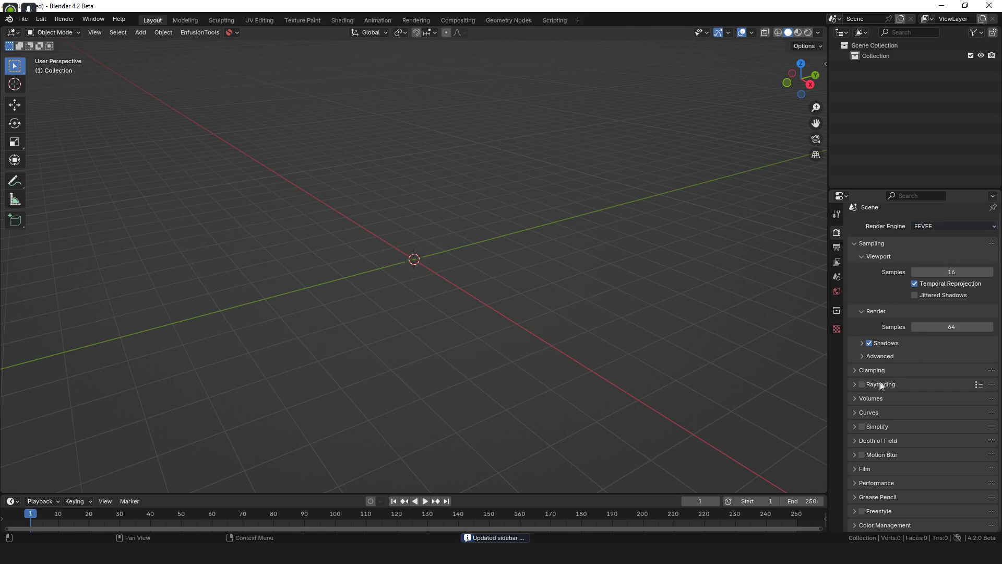
pyautogui.click(856, 384)
pyautogui.click(856, 385)
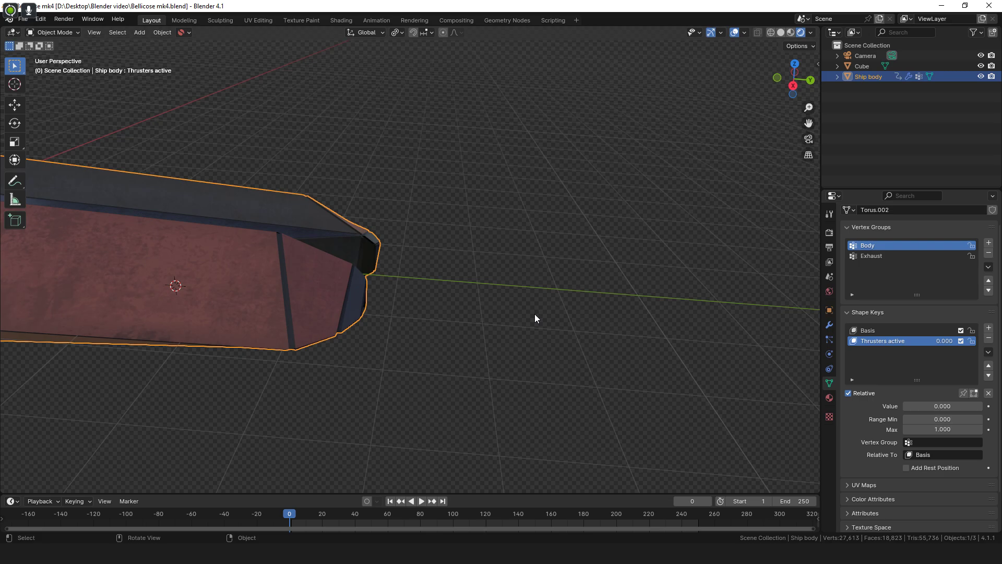
# Step: Set Thrusters active to 1, view in Rendered Shading, and link Emission to Surface
pyautogui.moveTo(916, 404); pyautogui.dragTo(971, 405)
pyautogui.moveTo(648, 328)
pyautogui.mouseDown(button='middle')
pyautogui.moveTo(584, 327)
pyautogui.moveTo(315, 83)
pyautogui.mouseUp(button='middle')
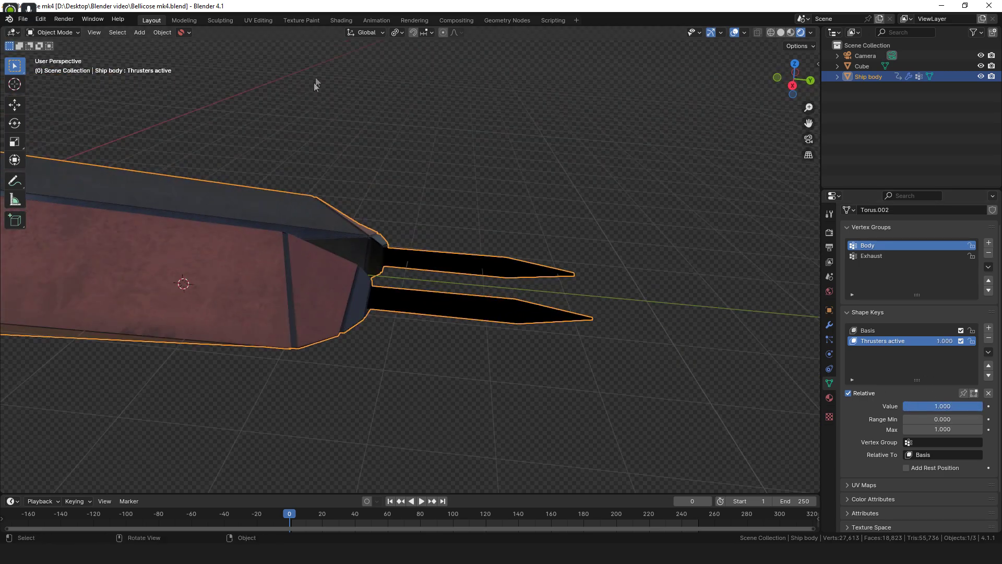
pyautogui.click(340, 21)
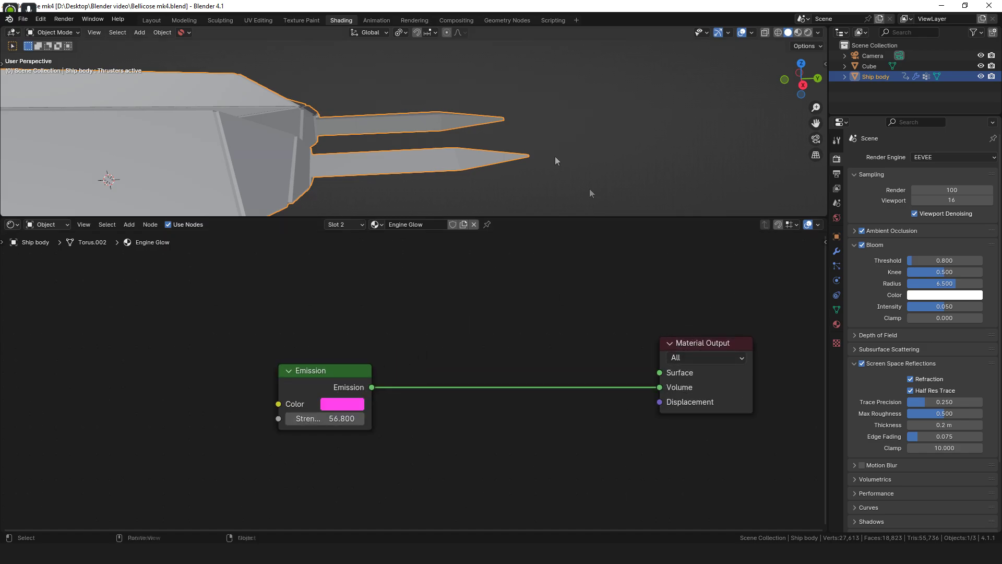
pyautogui.click(808, 33)
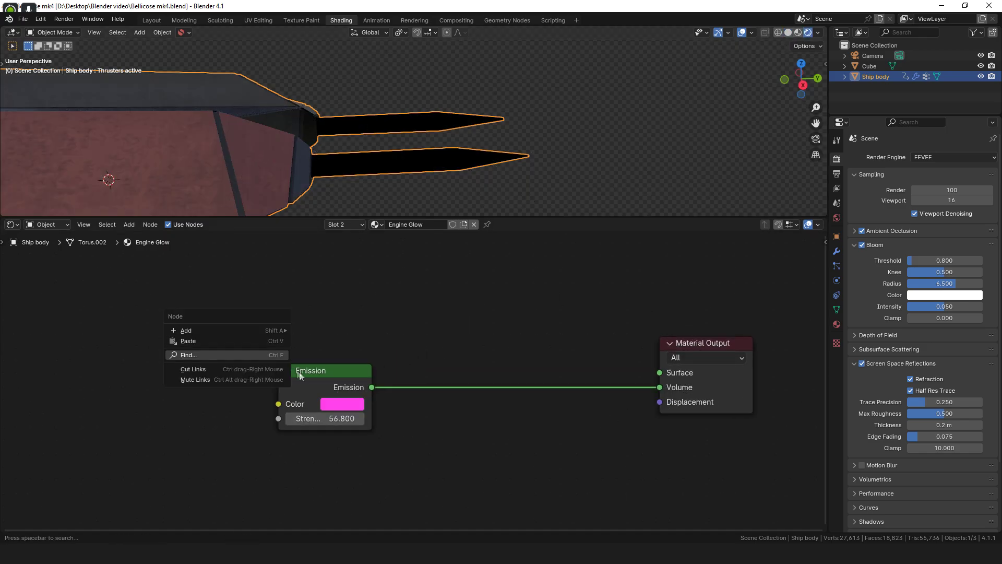
pyautogui.moveTo(552, 195); pyautogui.dragTo(524, 179, button='middle')
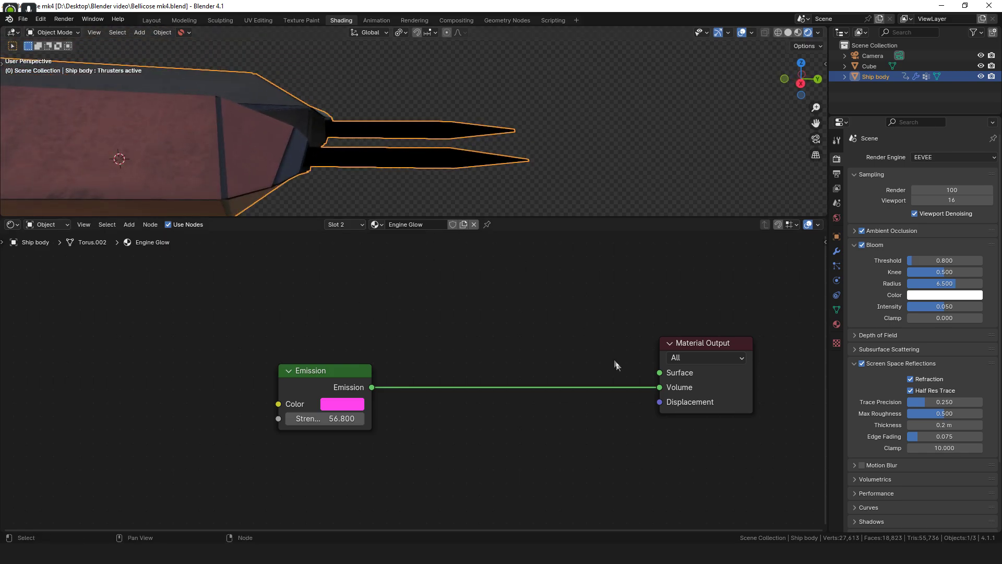
pyautogui.moveTo(656, 395); pyautogui.dragTo(659, 373)
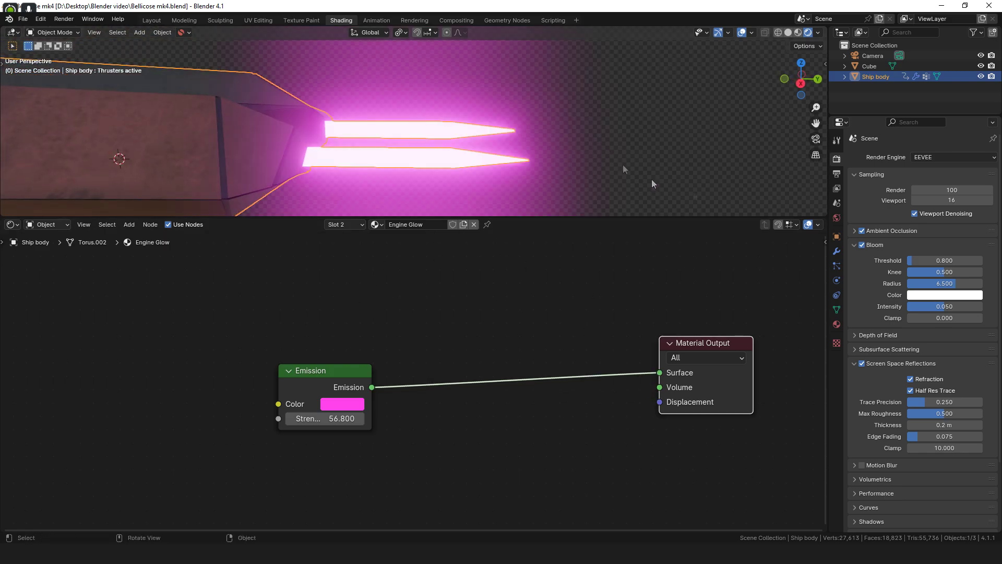
pyautogui.moveTo(463, 195); pyautogui.dragTo(329, 158, button='middle')
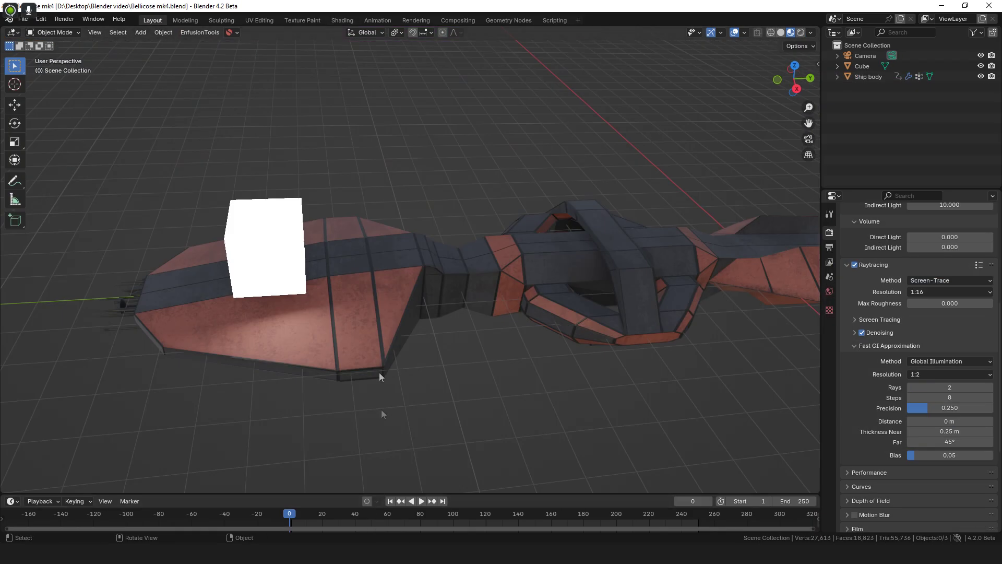
# Step: Select and frame the Ship body, then raise its Thrusters active shape key to 1
pyautogui.moveTo(213, 274); pyautogui.dragTo(507, 277, button='middle')
pyautogui.click(526, 265)
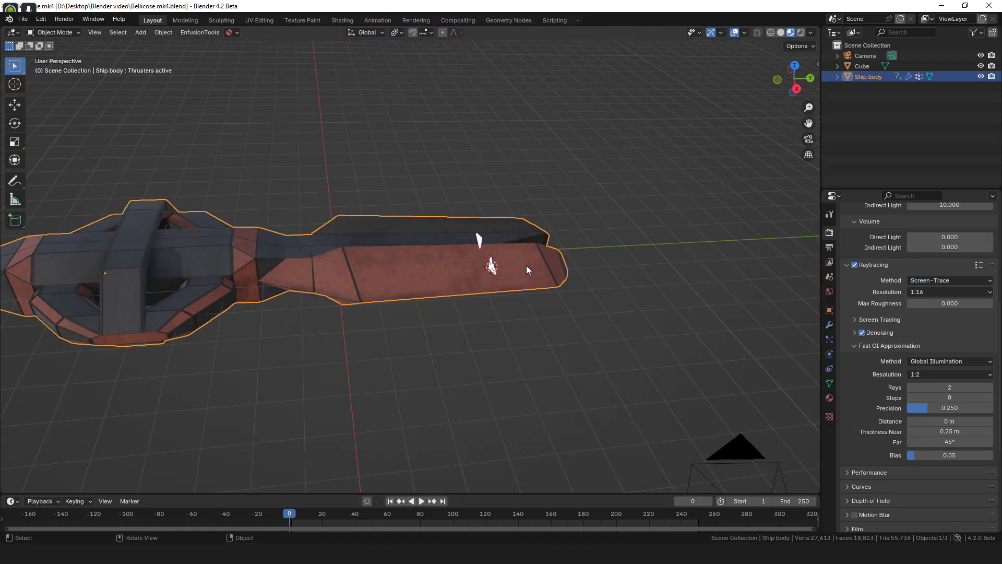
pyautogui.press('KP_Decimal')
pyautogui.moveTo(588, 275); pyautogui.dragTo(729, 339, button='middle')
pyautogui.scroll(5, 459, 278)
pyautogui.click(830, 383)
pyautogui.keyDown('shift'); pyautogui.moveTo(668, 368); pyautogui.dragTo(570, 365, button='middle'); pyautogui.keyUp('shift')
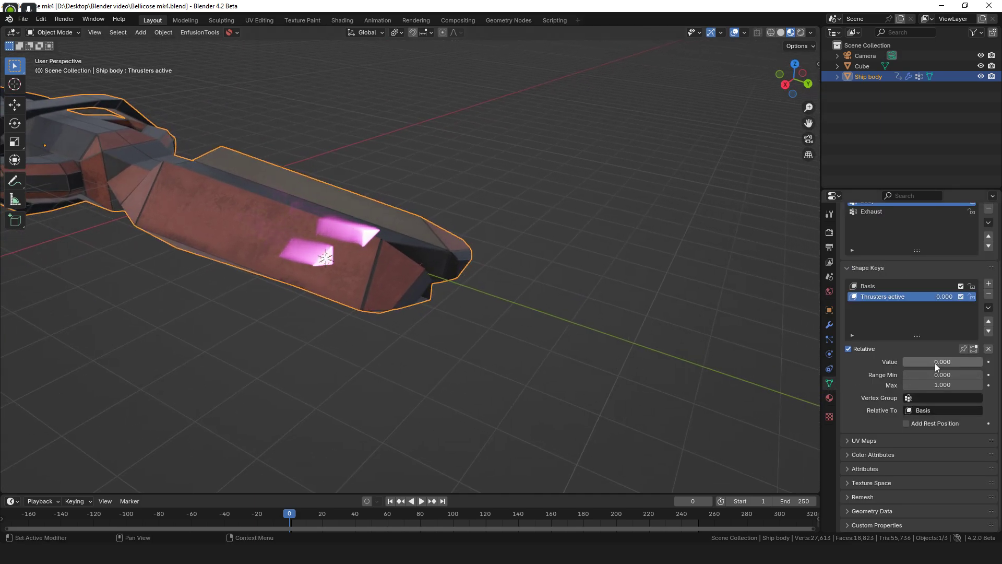
pyautogui.moveTo(908, 362); pyautogui.dragTo(985, 364)
# Step: Scrub Thrusters active down to 0 and back to 1 while inspecting the pink volumetric exhaust
pyautogui.scroll(2, 475, 305)
pyautogui.moveTo(475, 305); pyautogui.dragTo(315, 285, button='middle')
pyautogui.scroll(5, 519, 299)
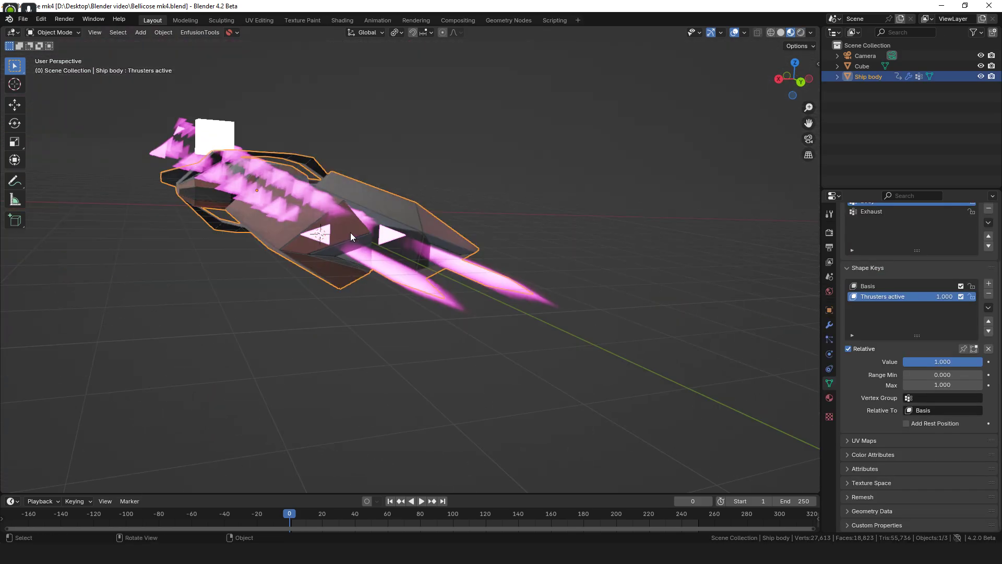
pyautogui.moveTo(350, 236); pyautogui.dragTo(470, 251, button='middle')
pyautogui.moveTo(912, 362); pyautogui.dragTo(814, 362)
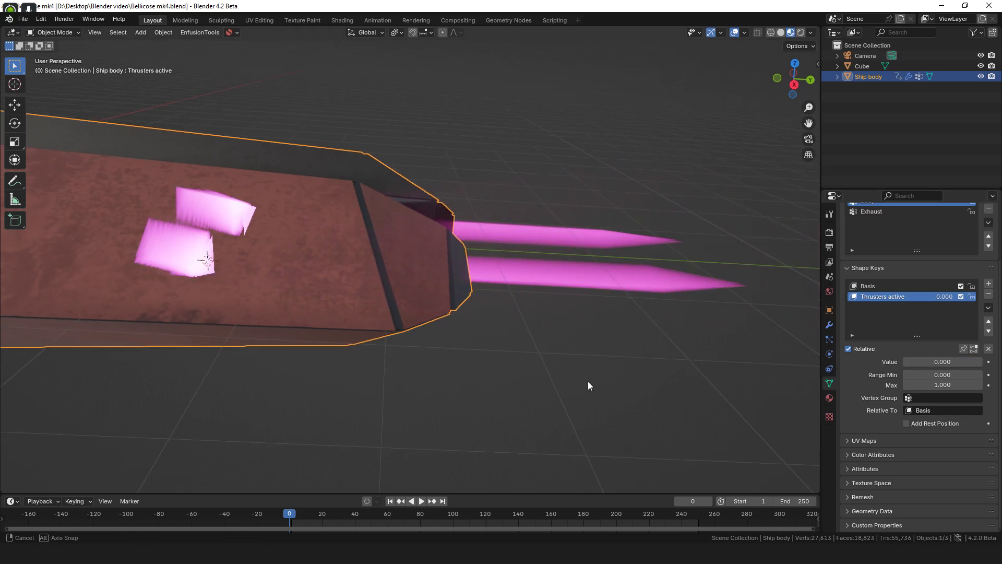
pyautogui.moveTo(588, 381); pyautogui.dragTo(760, 377, button='middle')
pyautogui.moveTo(918, 362); pyautogui.dragTo(981, 362)
pyautogui.moveTo(760, 365)
pyautogui.mouseDown(button='middle')
pyautogui.moveTo(582, 337)
pyautogui.moveTo(761, 359)
pyautogui.mouseUp(button='middle')
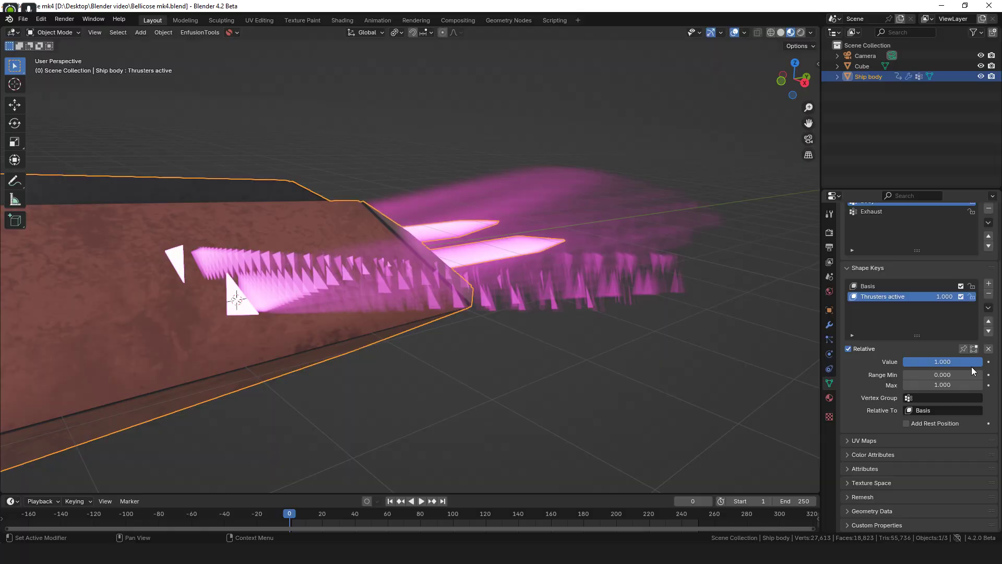
pyautogui.hotkey('alt', 'Tab')
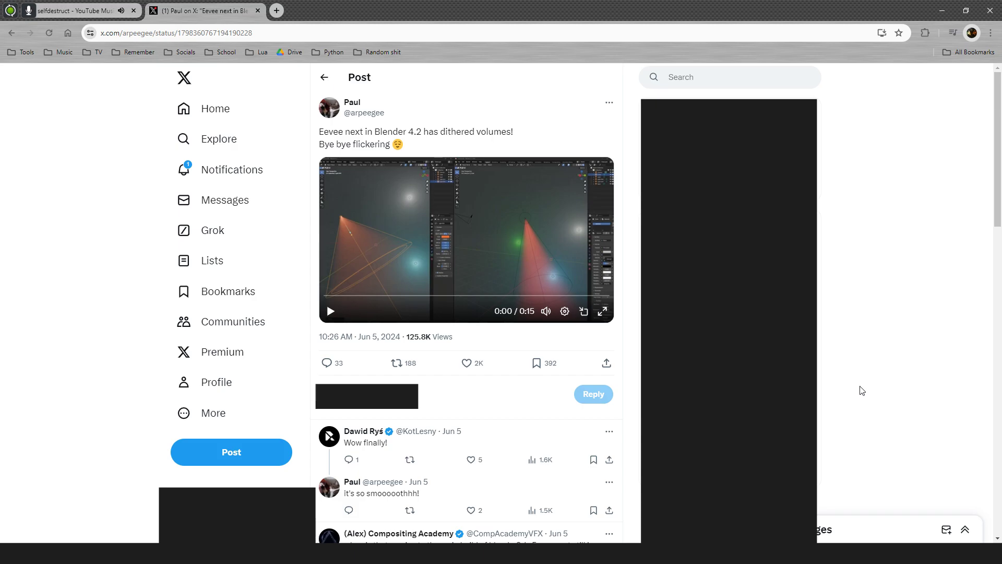
# Step: Play the dithered-volumes post's video in full screen
pyautogui.click(602, 311)
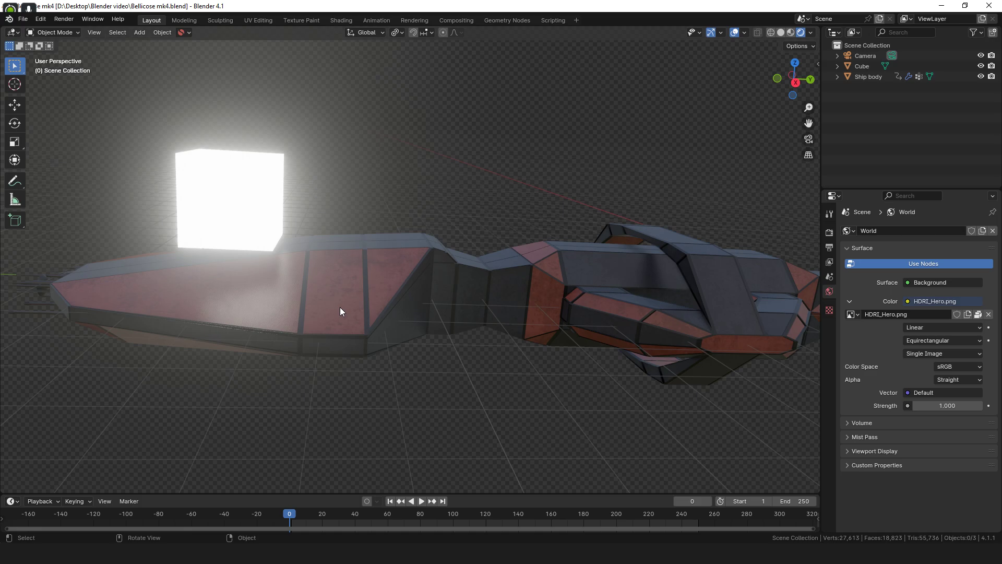
# Step: Select the glowing cube to show Material.001, a white Emission at strength 10
pyautogui.moveTo(339, 311); pyautogui.dragTo(454, 365, button='middle')
pyautogui.scroll(5, 265, 324)
pyautogui.click(265, 324)
pyautogui.scroll(-5, 265, 325)
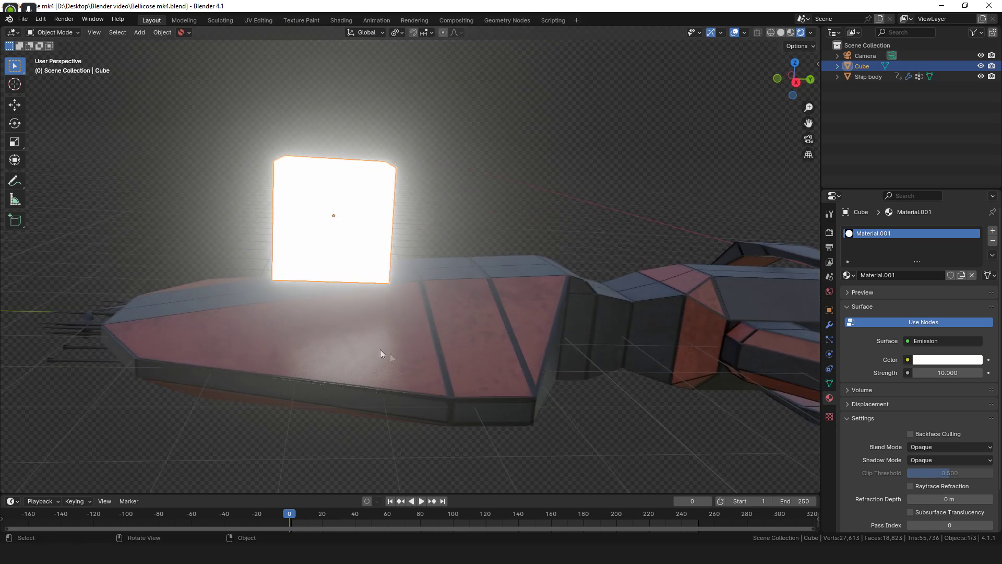
pyautogui.moveTo(379, 349); pyautogui.dragTo(360, 390, button='middle')
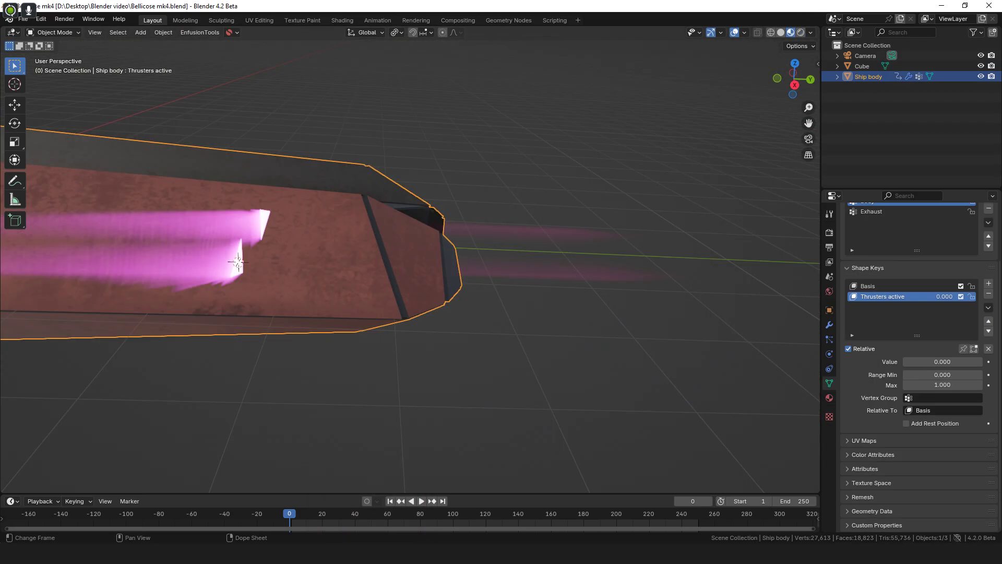
pyautogui.moveTo(238, 261); pyautogui.dragTo(451, 309, button='middle')
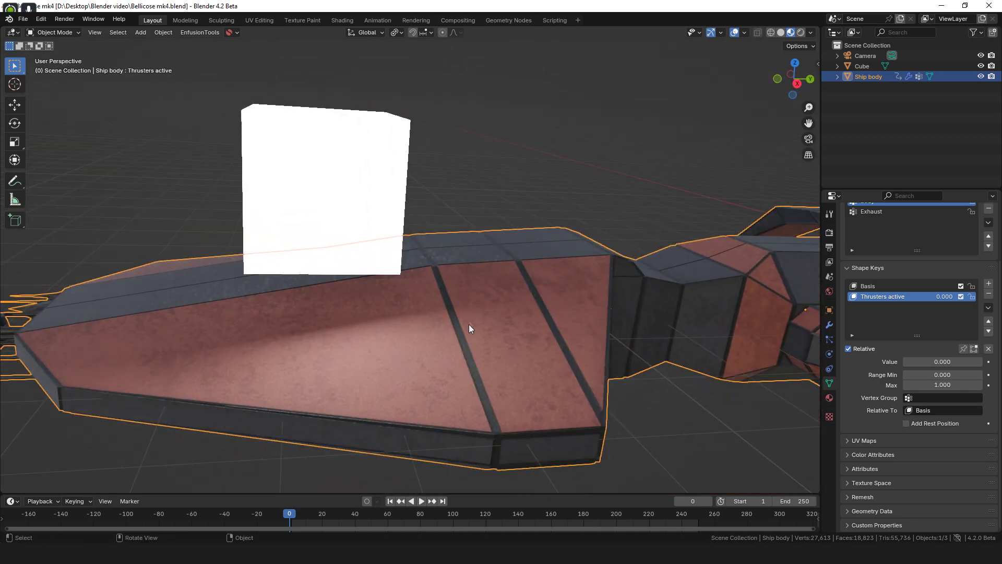
pyautogui.moveTo(469, 324); pyautogui.dragTo(462, 285, button='middle')
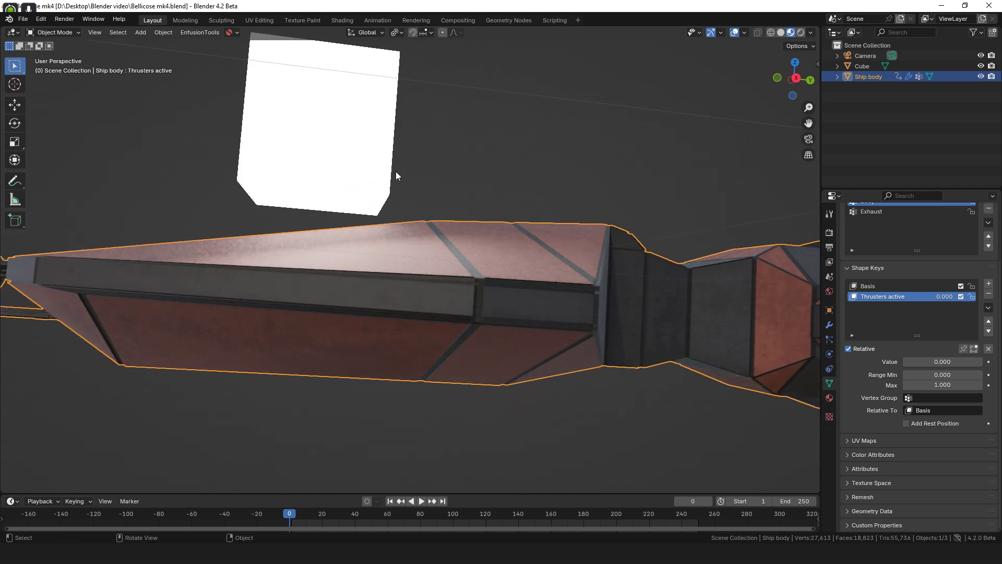
pyautogui.moveTo(395, 173); pyautogui.dragTo(324, 266, button='middle')
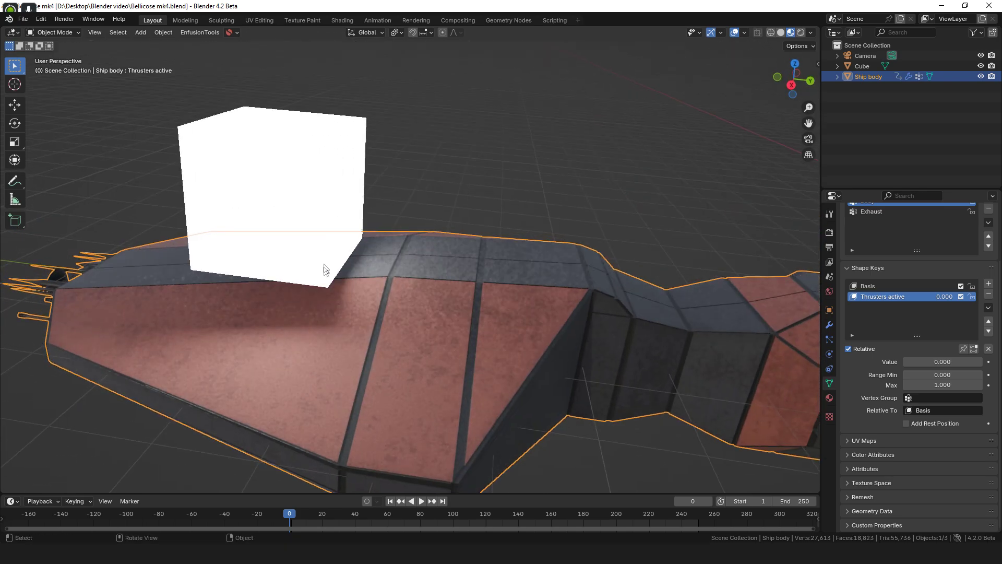
pyautogui.click(311, 193)
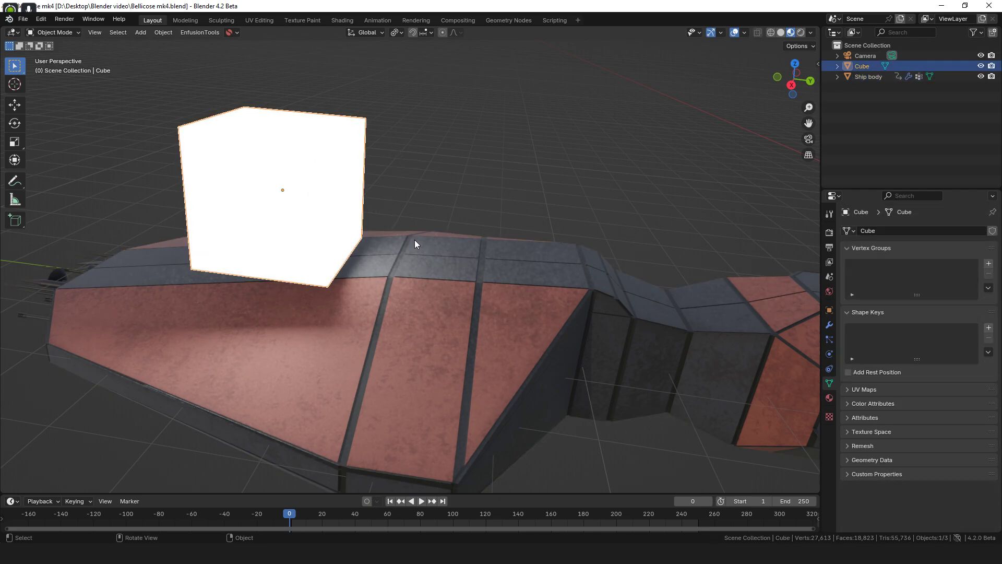
pyautogui.hotkey('alt', 'a')
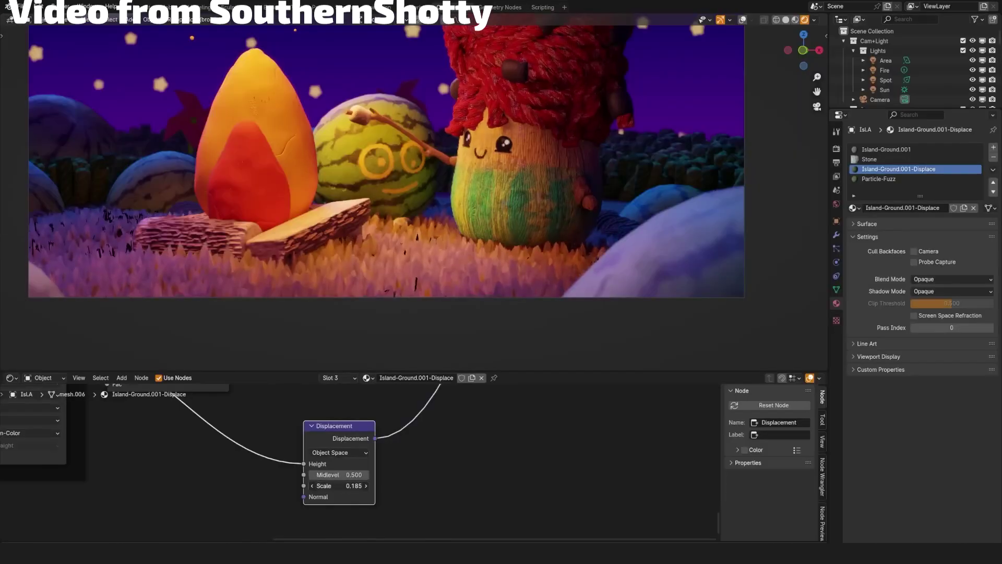
# Step: Set the Displacement node's Scale to 0.000 to flatten the fuzzy grass
pyautogui.moveTo(340, 485); pyautogui.dragTo(291, 486)
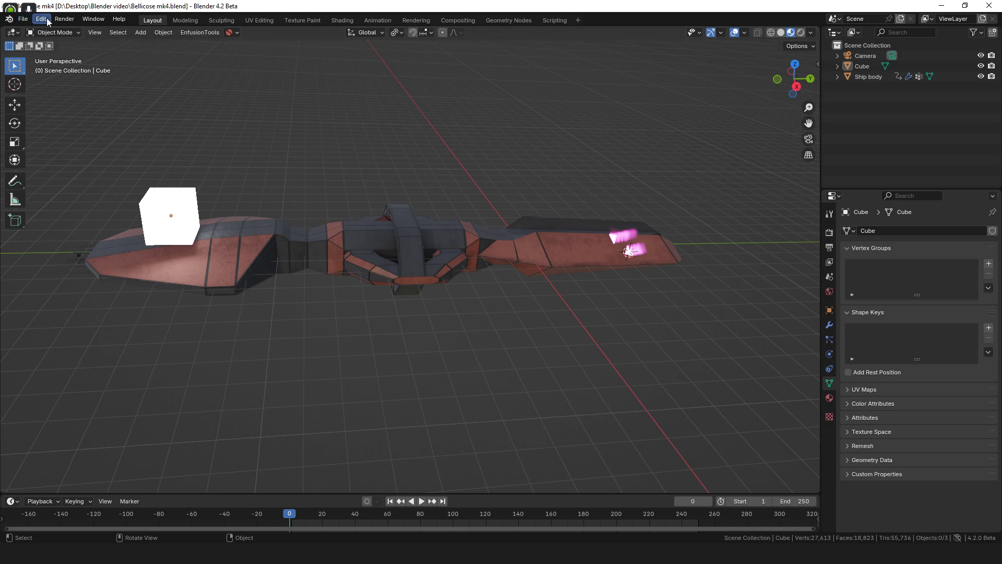
# Step: Open the Help menu to reach the Report a Bug option
pyautogui.click(119, 19)
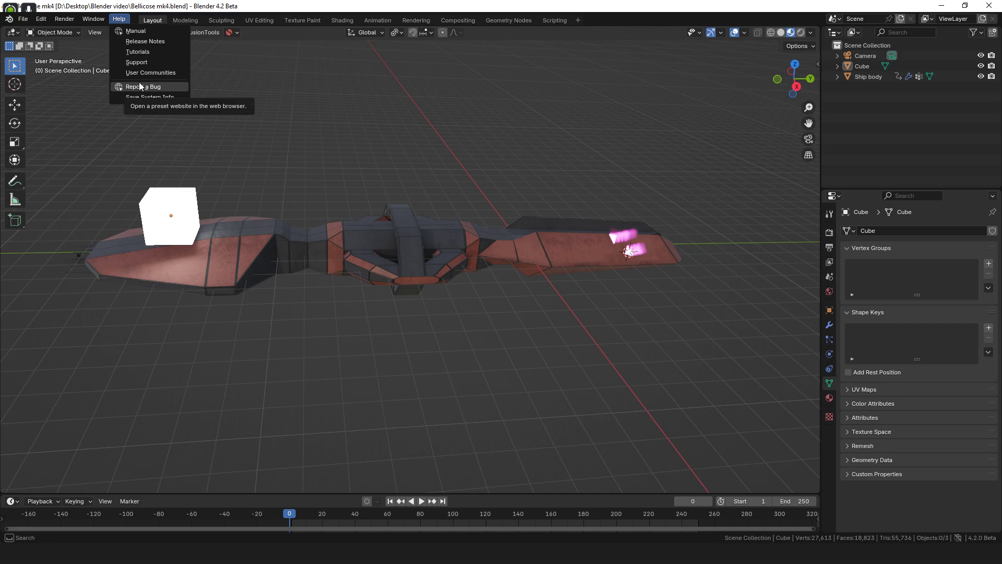